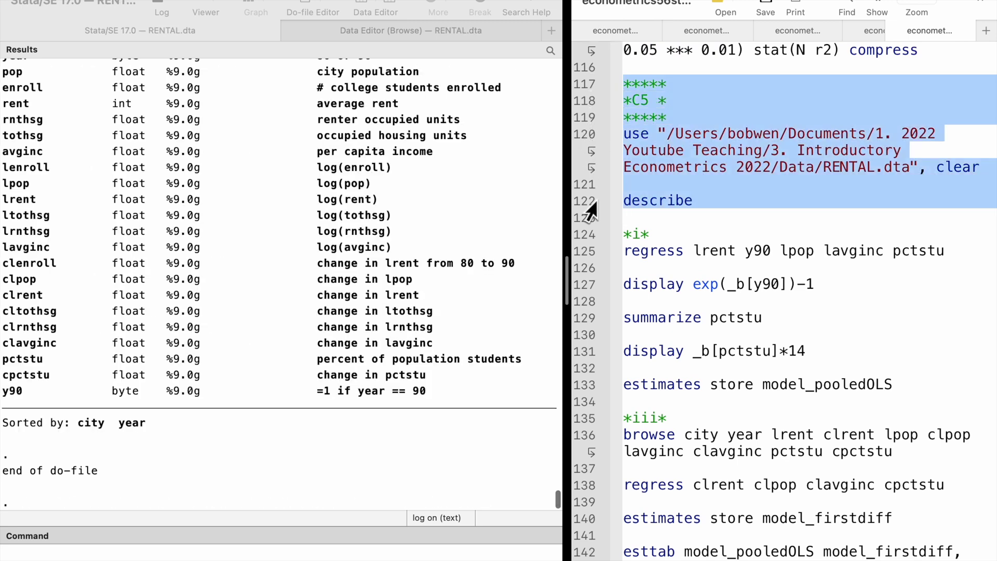
Step: Run the pooled OLS regression of lrent on y90, lpop, lavginc and pctstu (128 obs, R-squared 0.8613)
scroll(639, 271, "down", 3)
scroll(639, 271, "down", 2)
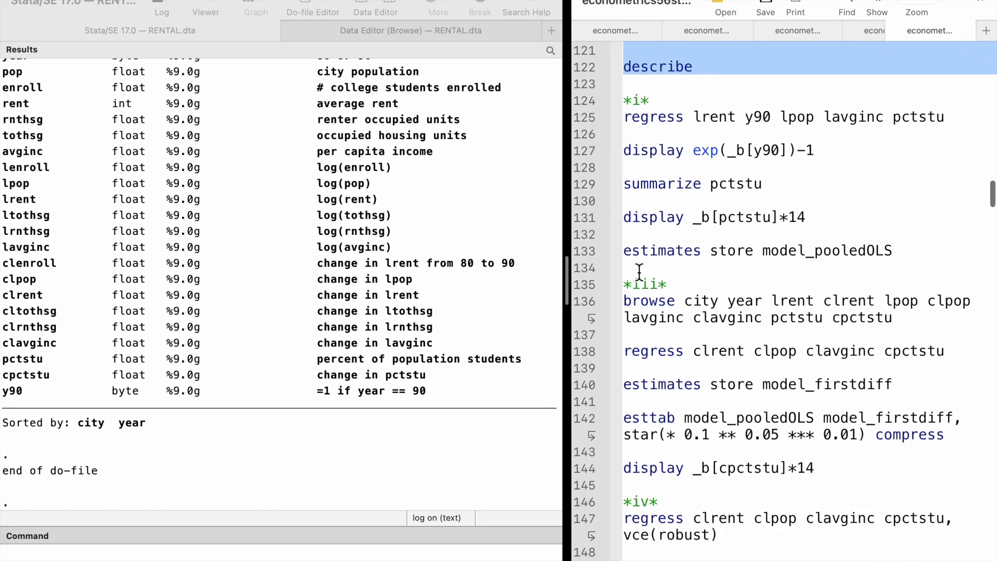
left_click(583, 119)
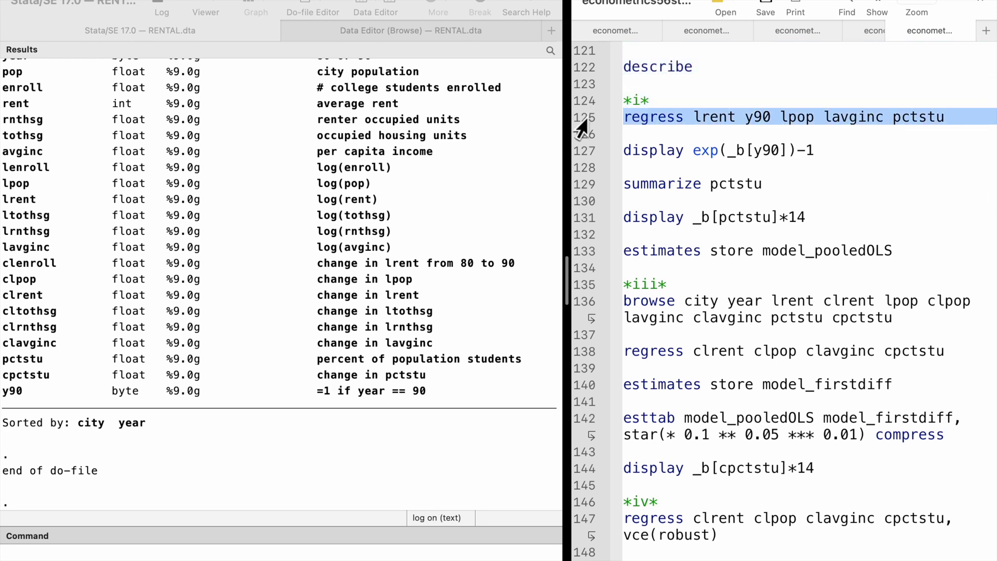
key("super+shift+d")
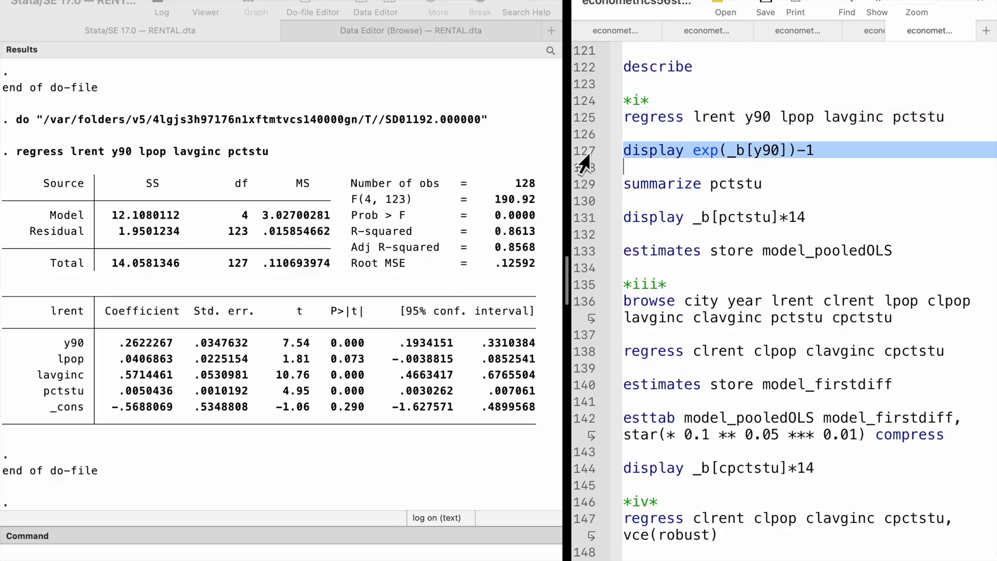
Step: Compute the implied 1990 rent change (.2998), summarize pctstu, and compute _b[pctstu]*14 (.0706)
key("super+shift+d")
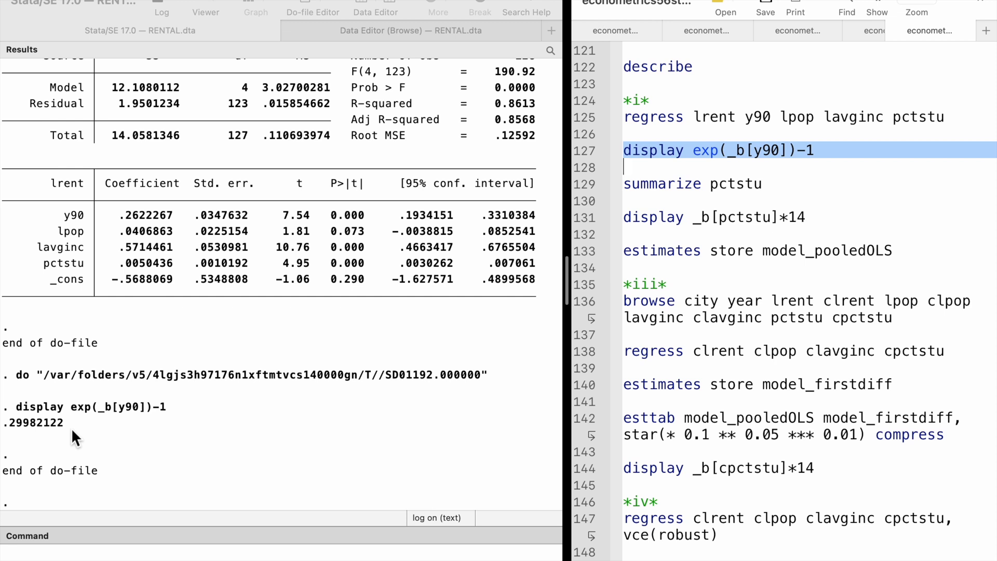
left_click(586, 189)
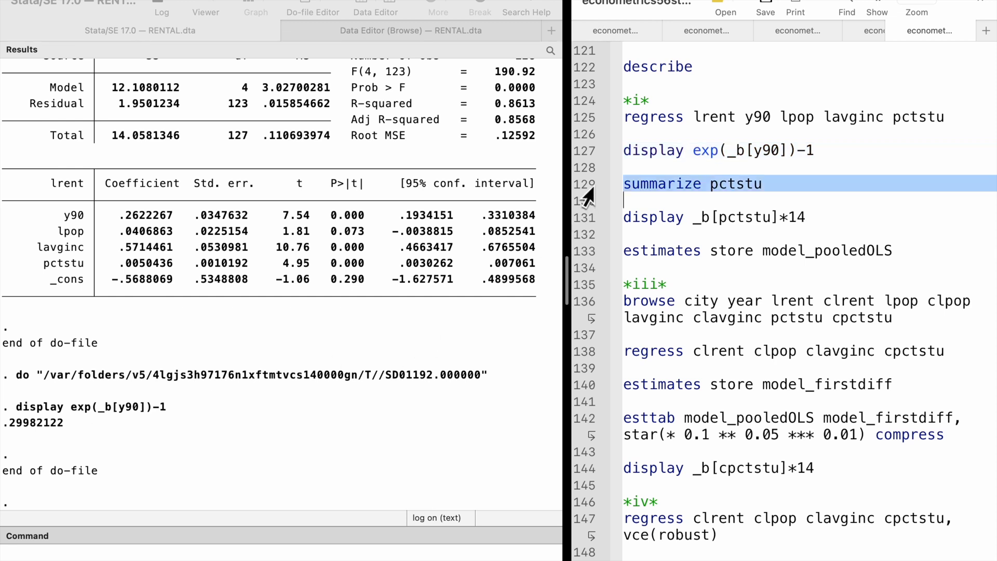
key("super+shift+d")
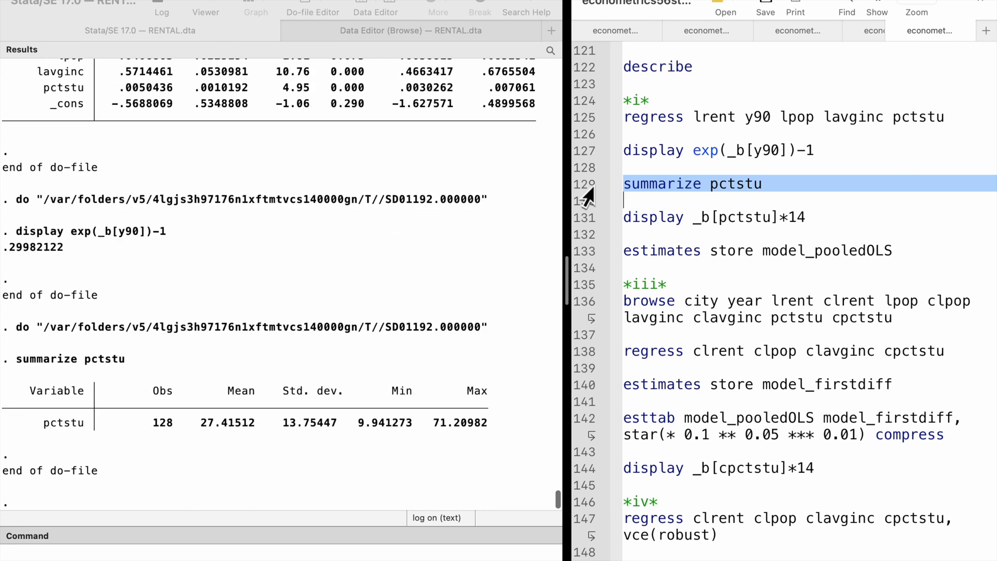
left_click(584, 224)
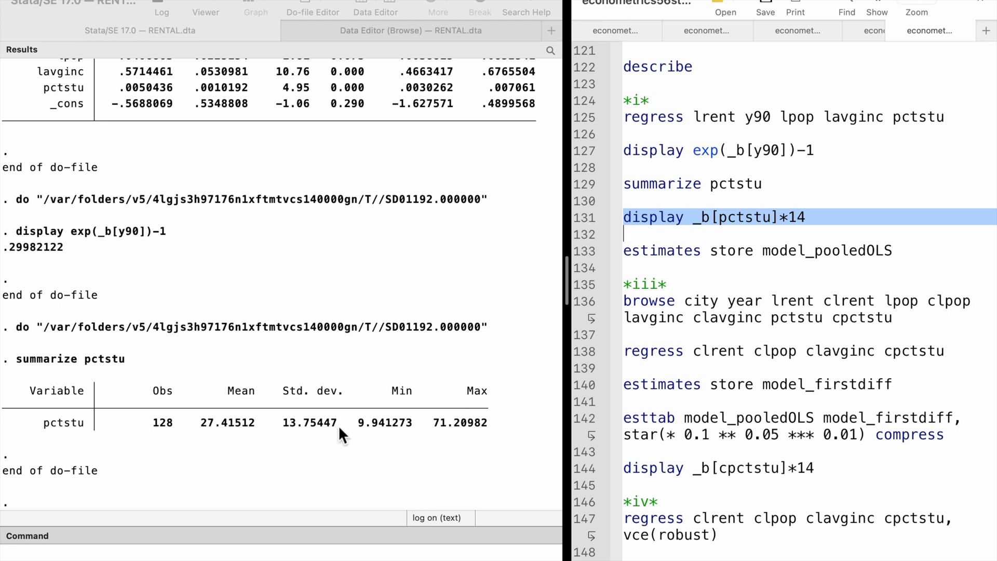
key("super+shift+d")
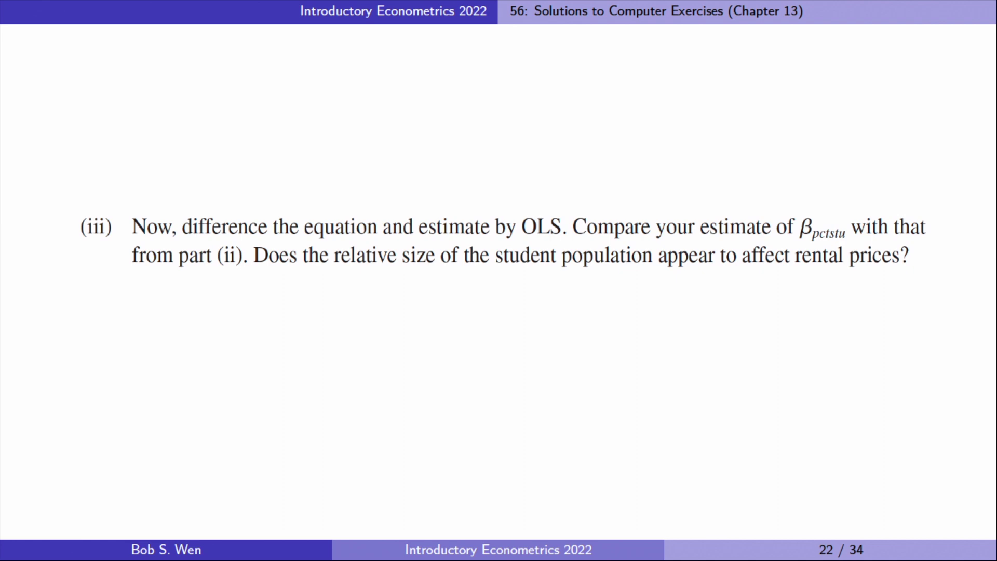
Step: Select the do-file line that stores the pooled OLS estimates
left_click(582, 252)
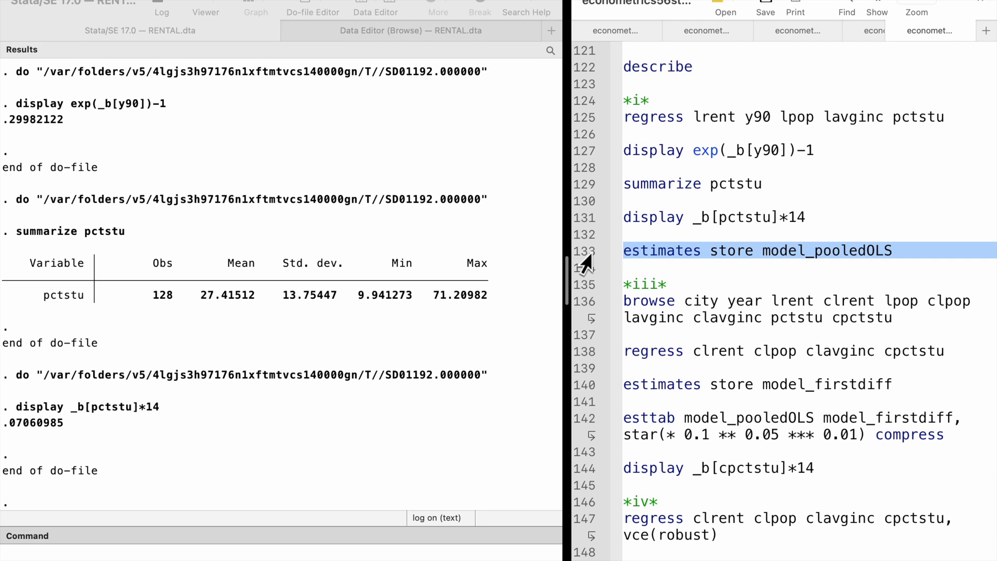
Step: Store the pooled estimates as model_pooledOLS and browse the level and differenced variables
key("super+shift+d")
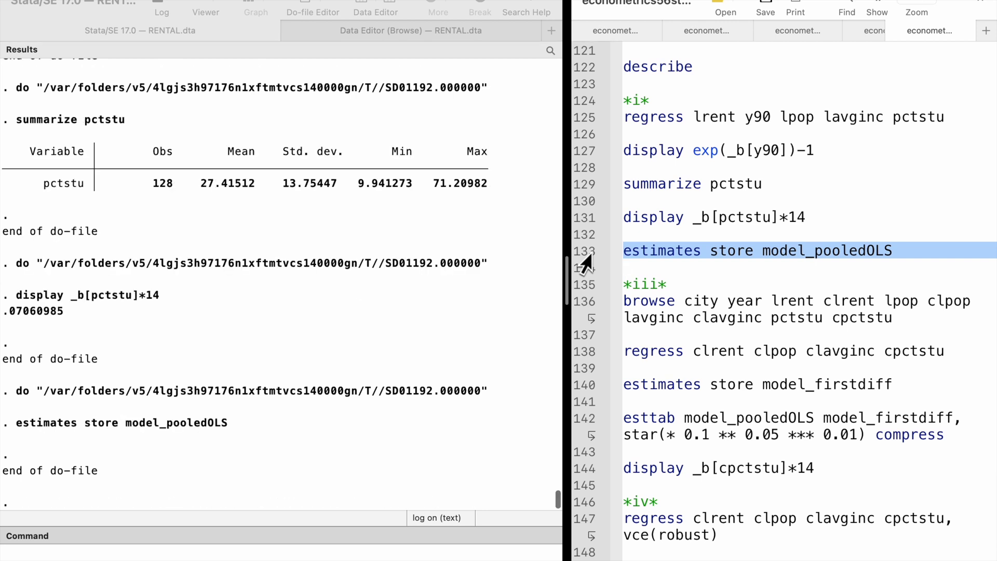
scroll(631, 294, "down", 5)
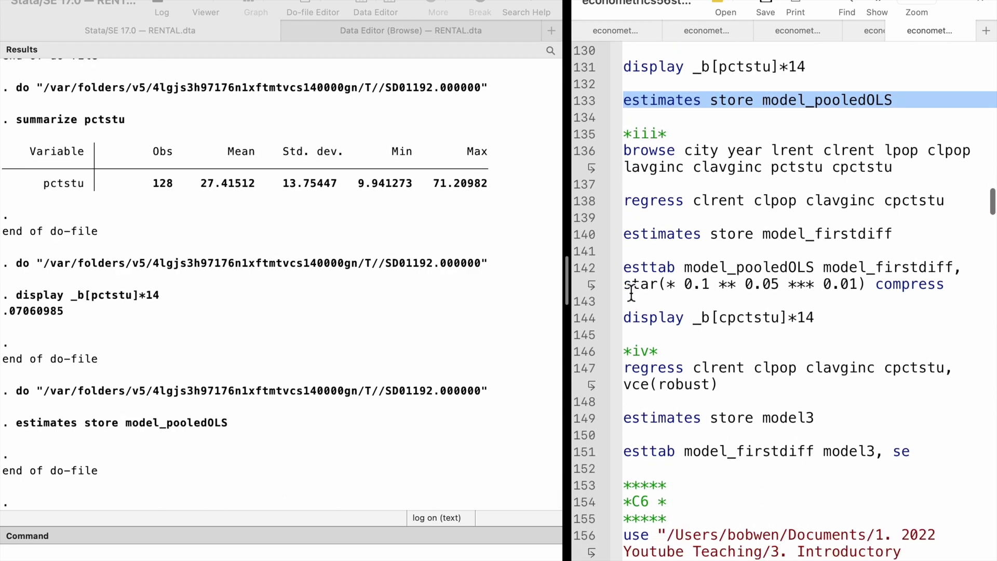
left_click(582, 134)
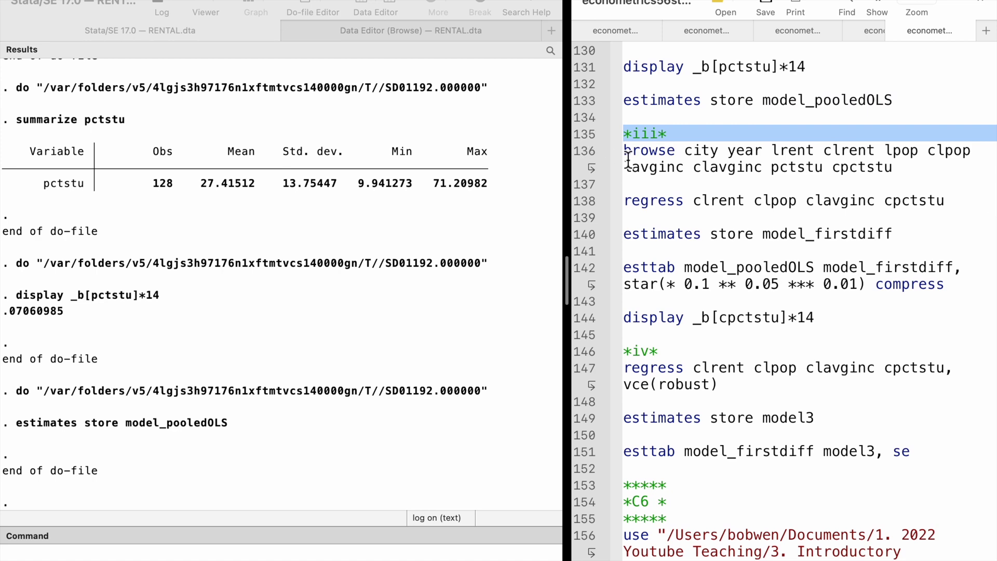
left_click(585, 158)
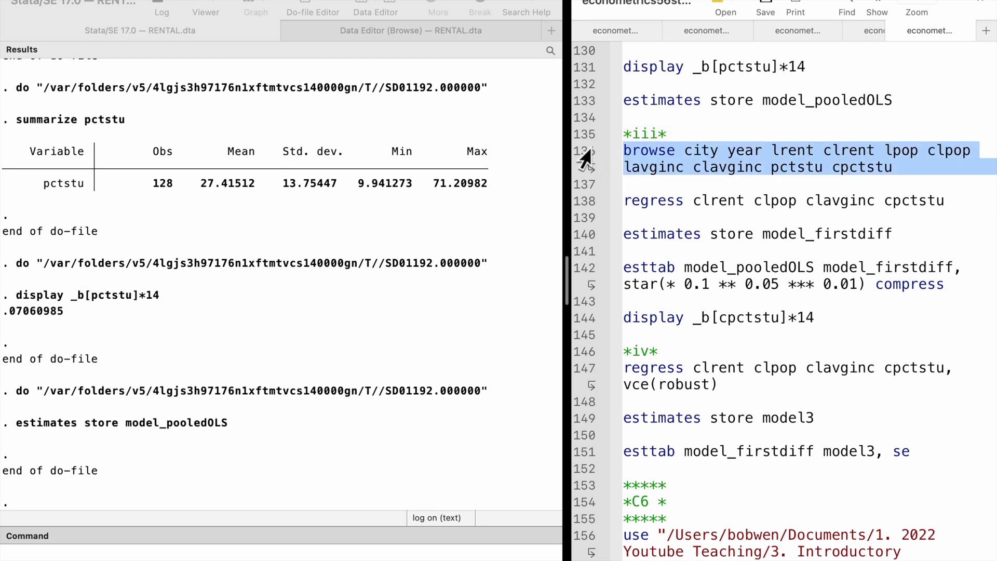
key("super+shift+d")
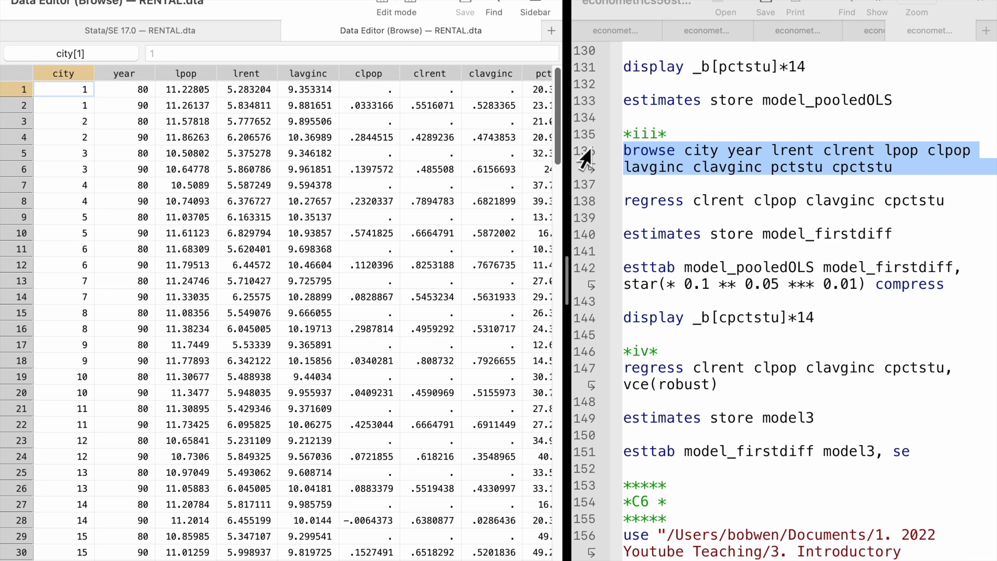
Step: Run the first-difference regression of clrent and bring up its output
left_click(576, 203)
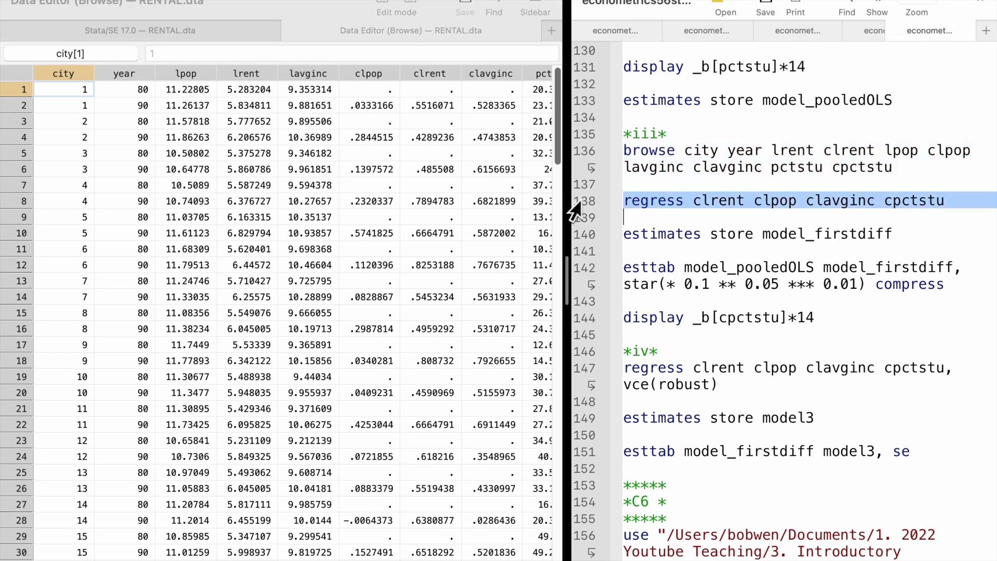
key("super+shift+d")
left_click(176, 31)
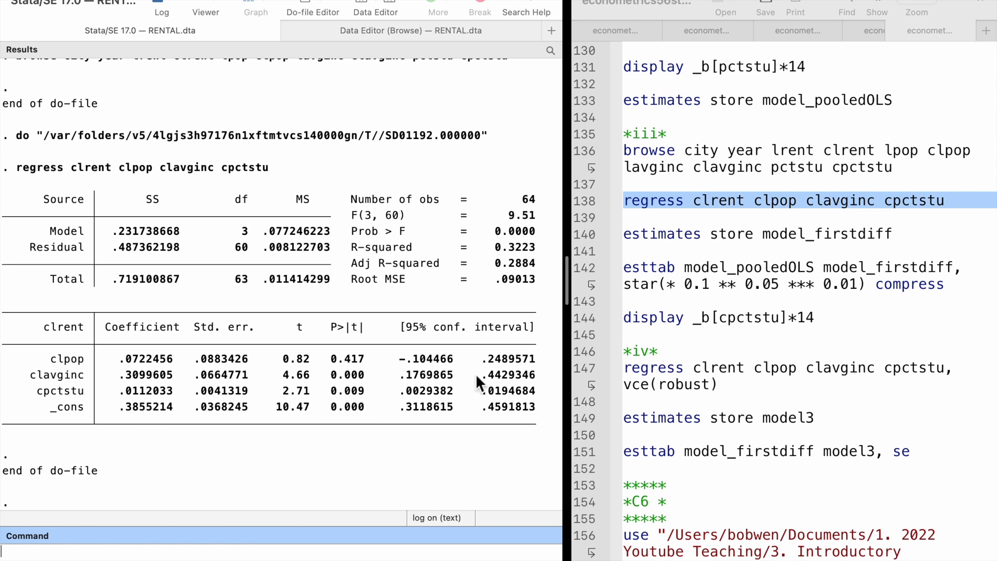
Step: Store it as model_firstdiff and esttab it beside model_pooledOLS
left_click(581, 228)
left_click(580, 236)
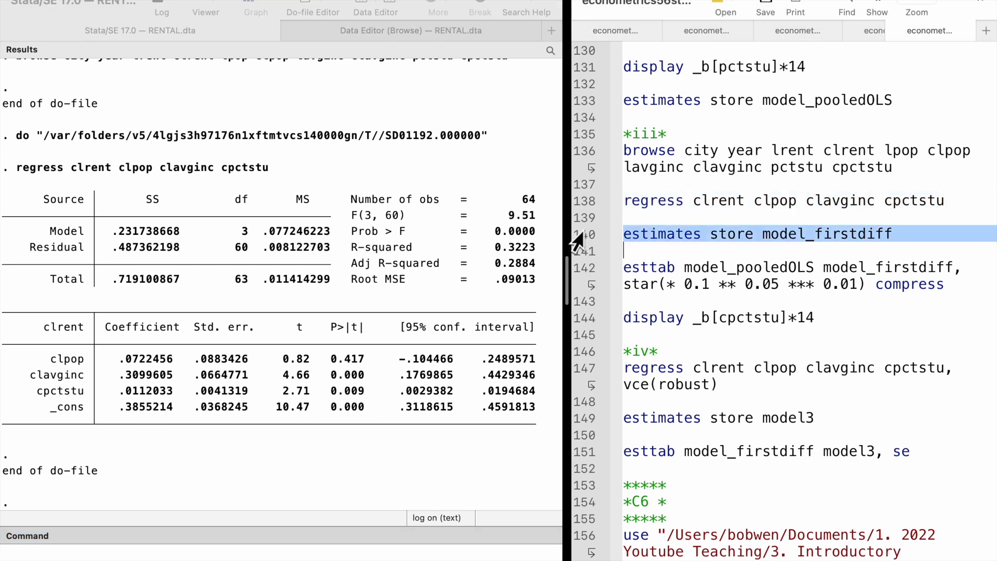
key("super+shift+d")
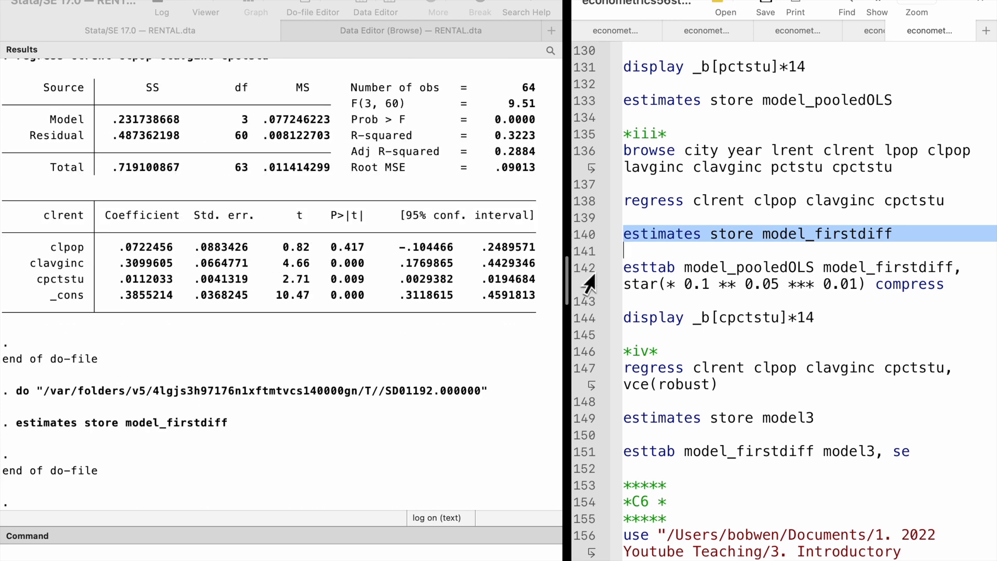
left_click(584, 258)
left_click(588, 270)
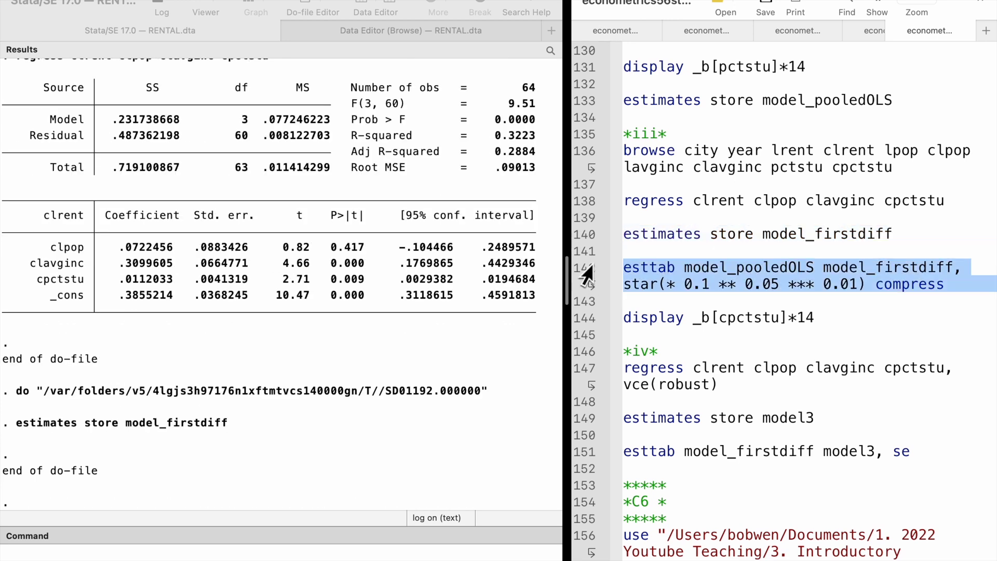
key("super+shift+d")
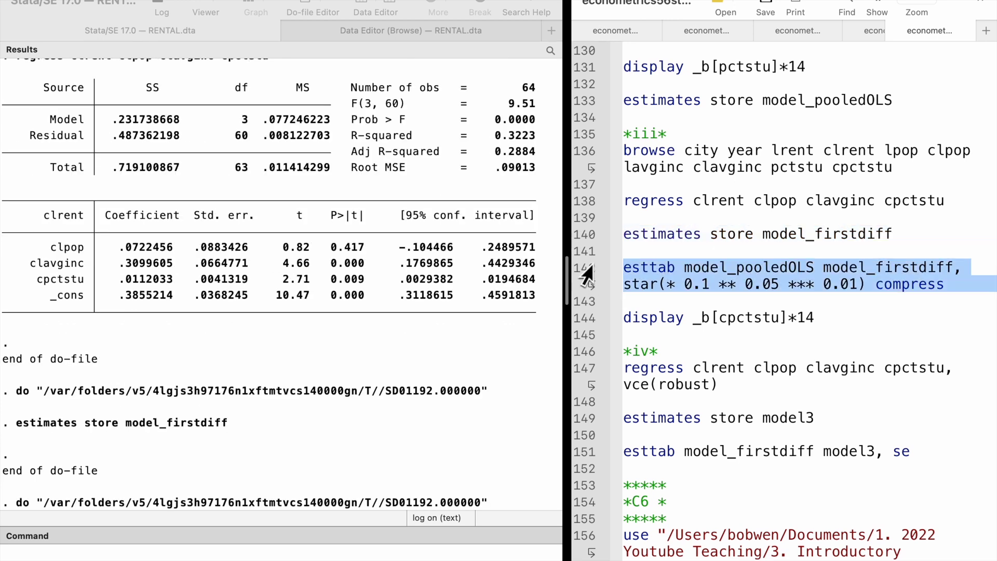
scroll(433, 279, "up", 3)
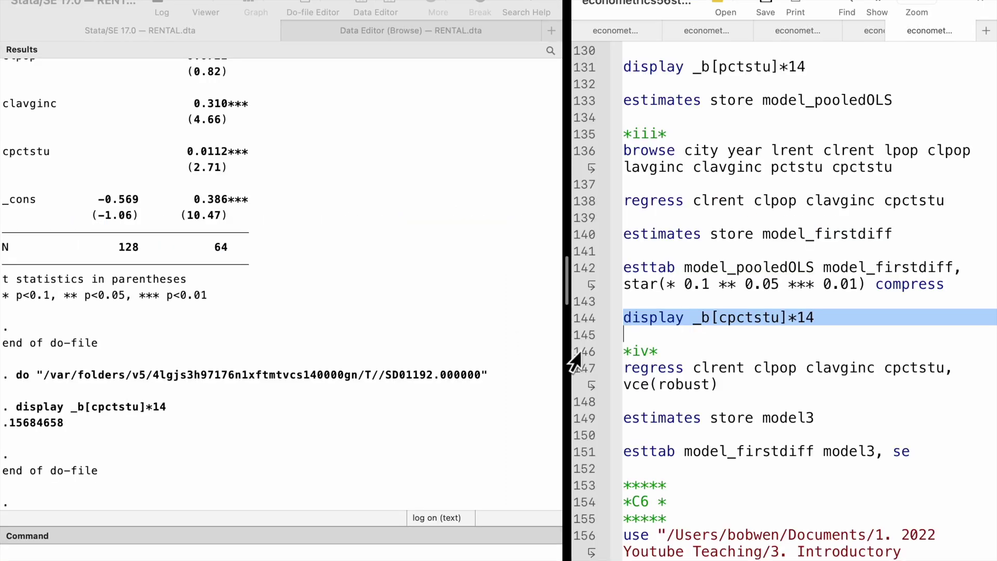
Step: Rerun the clrent first-difference regression with vce(robust), store it as model3, and esttab it against model_firstdiff
left_click(578, 366)
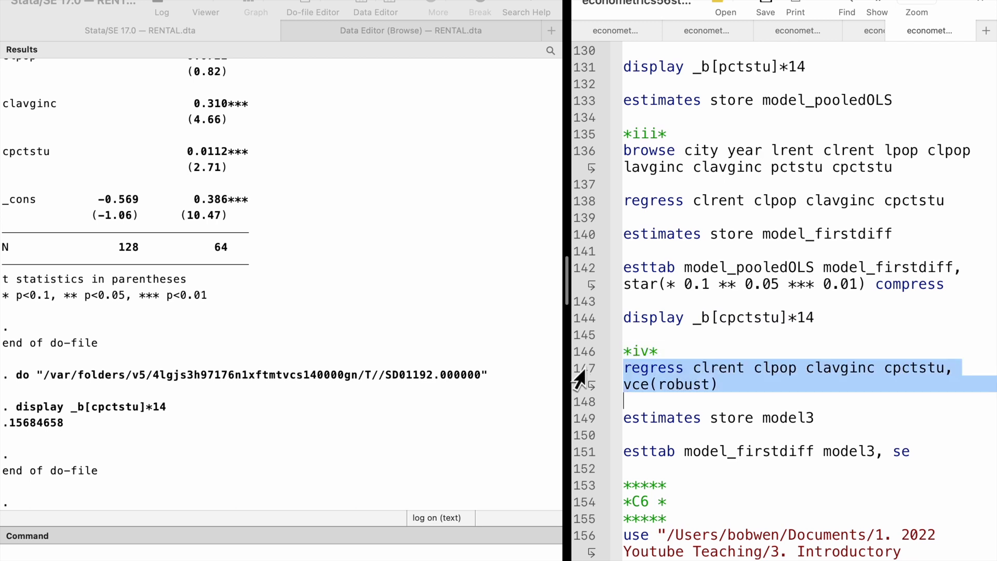
key("super+shift+d")
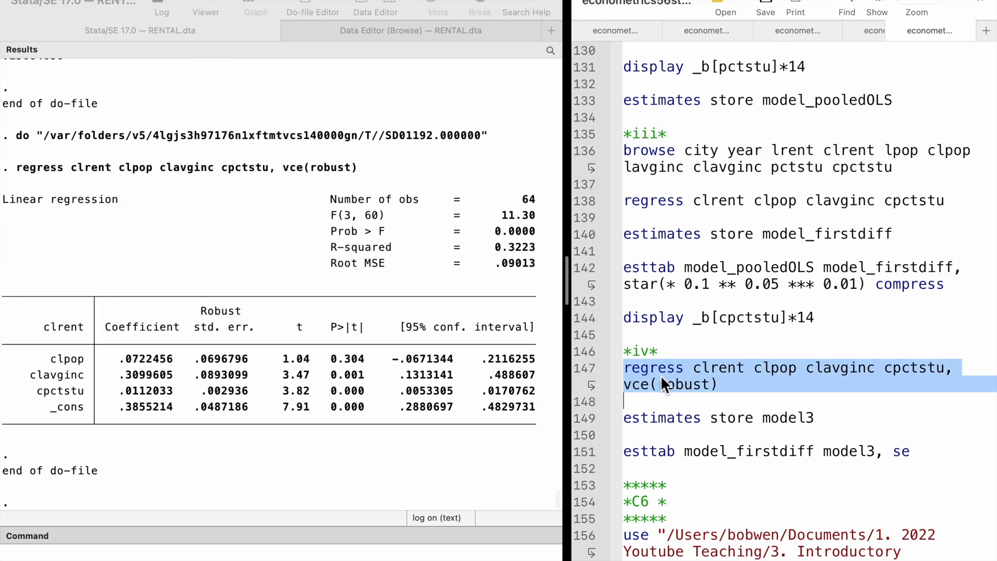
scroll(685, 384, "down", 3)
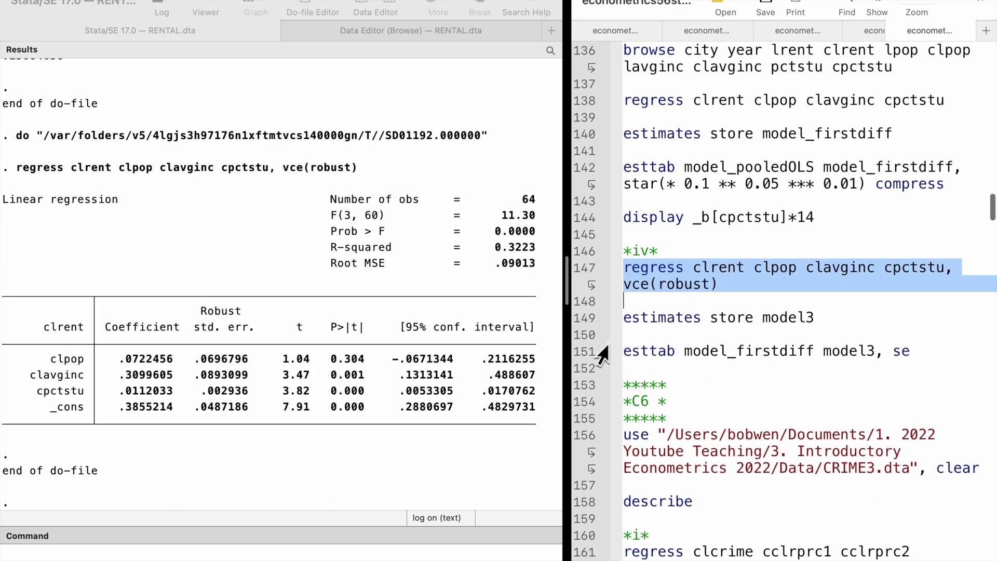
left_click(580, 320)
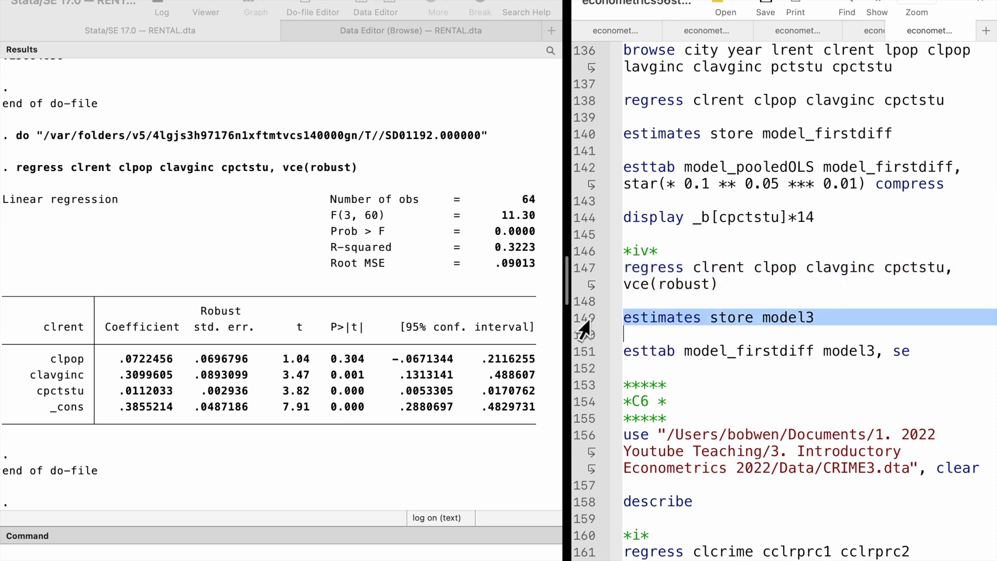
key("super+shift+d")
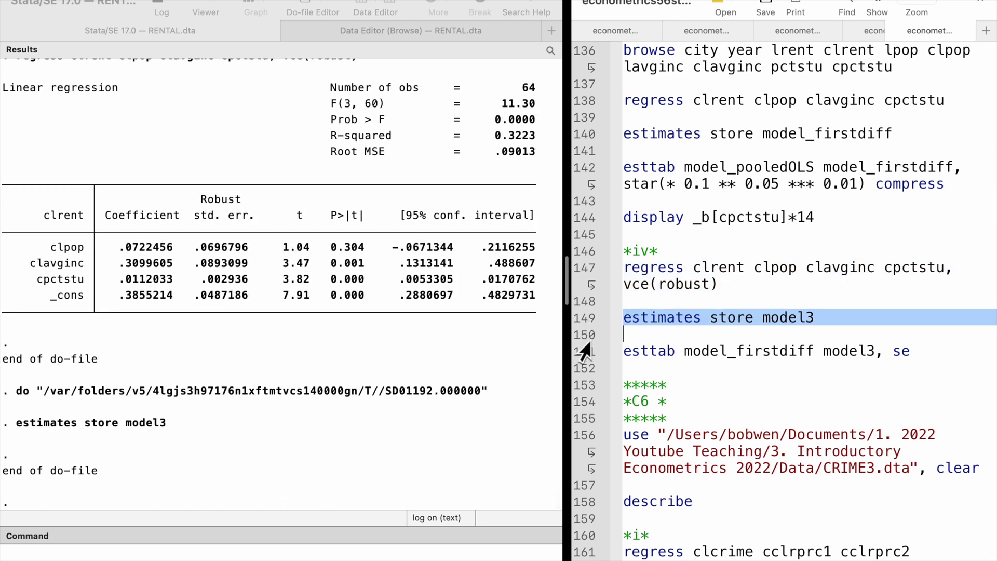
left_click(584, 354)
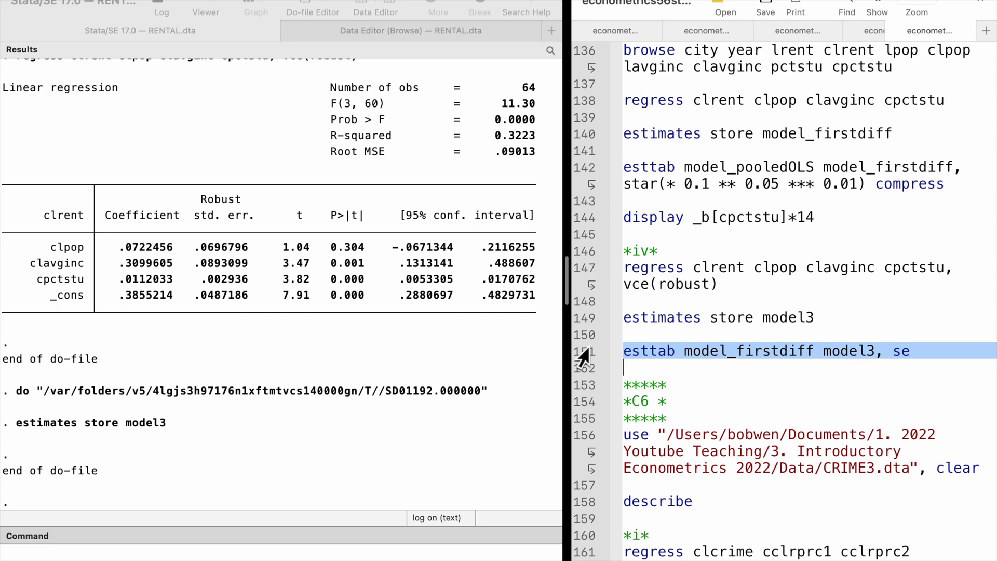
key("super+shift+d")
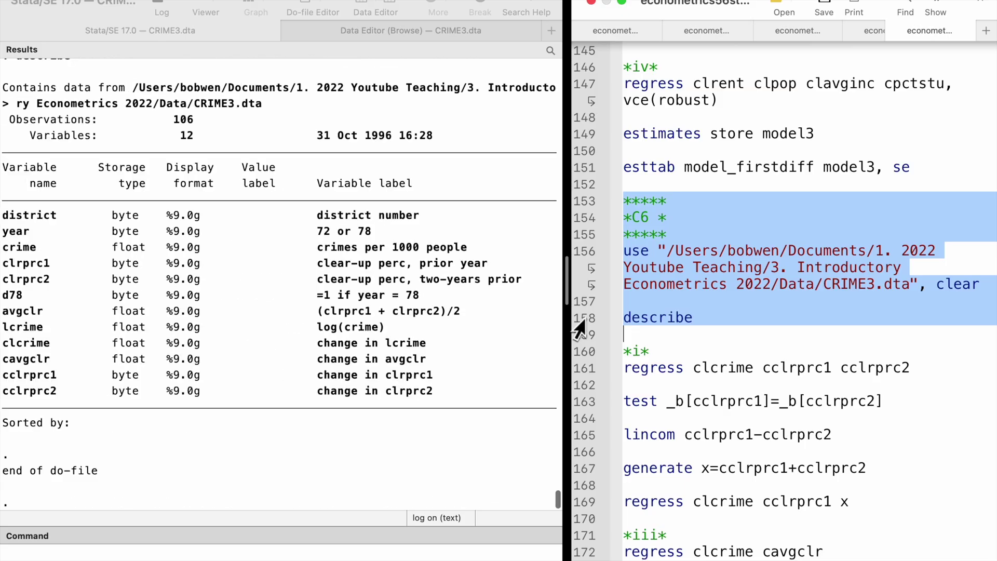
Step: Regress clcrime on cclrprc1 and cclrprc2, then test that the two coefficients are equal
scroll(613, 353, "down", 3)
scroll(612, 355, "down", 2)
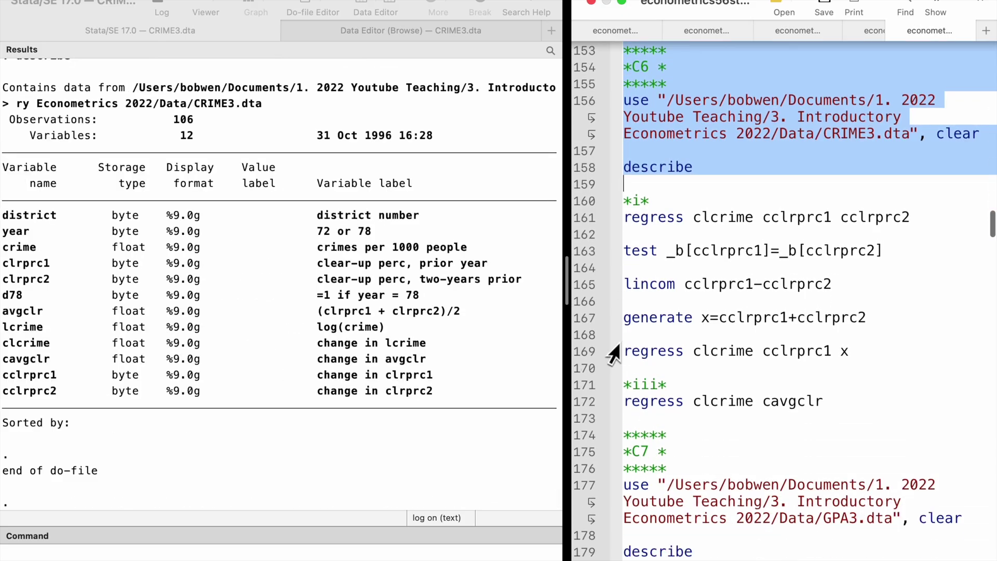
left_click(582, 203)
left_click(581, 221)
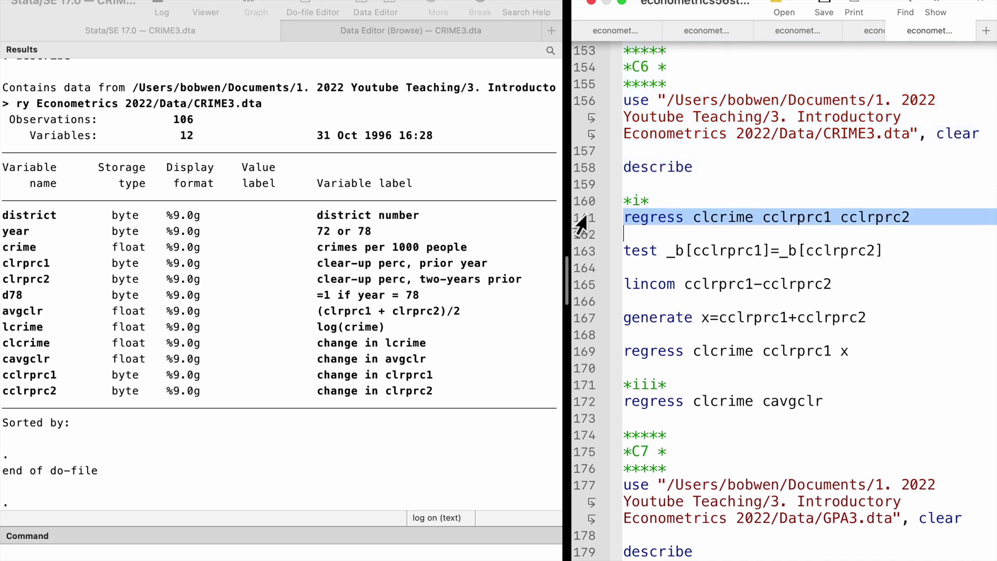
key("super+shift+d")
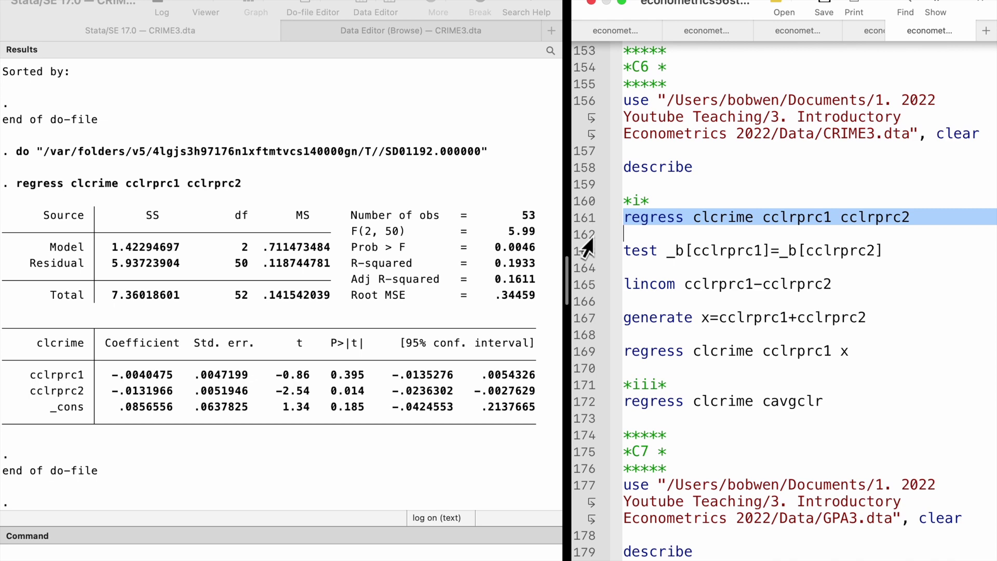
left_click(581, 251)
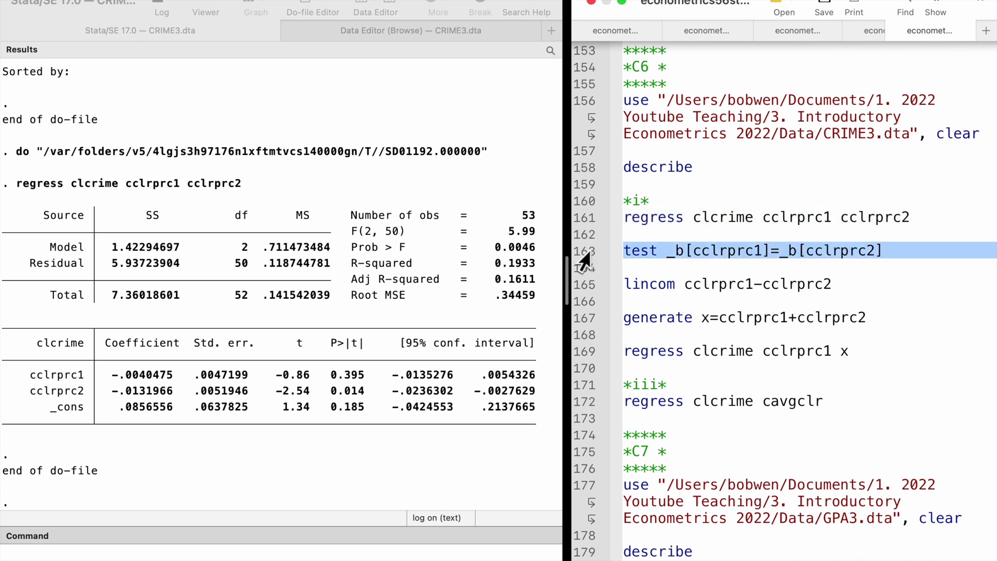
key("super+shift+d")
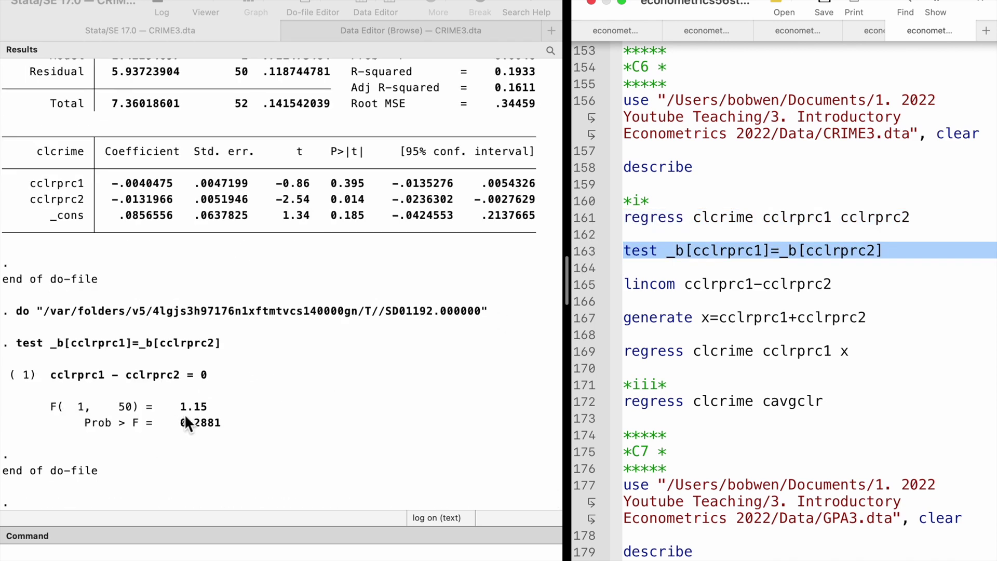
Step: Estimate their difference with lincom, create x as their sum, and regress clcrime on cclrprc1 and x
left_click(583, 285)
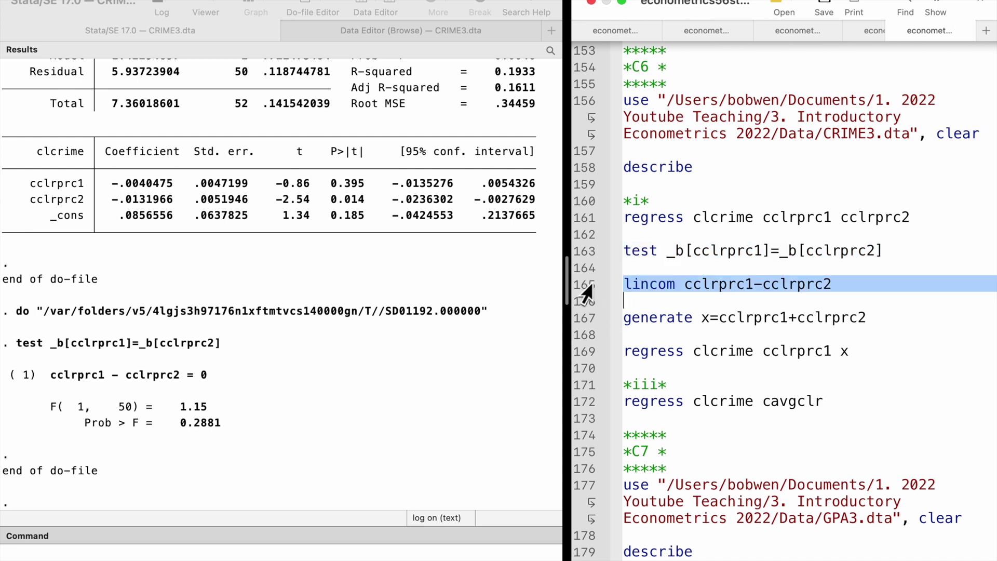
key("super+shift+d")
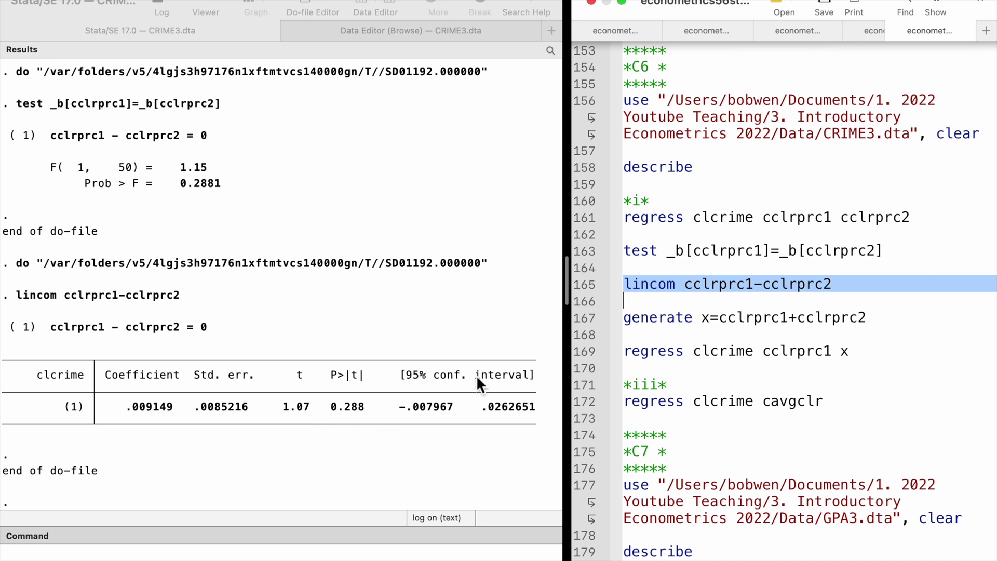
left_click(586, 324)
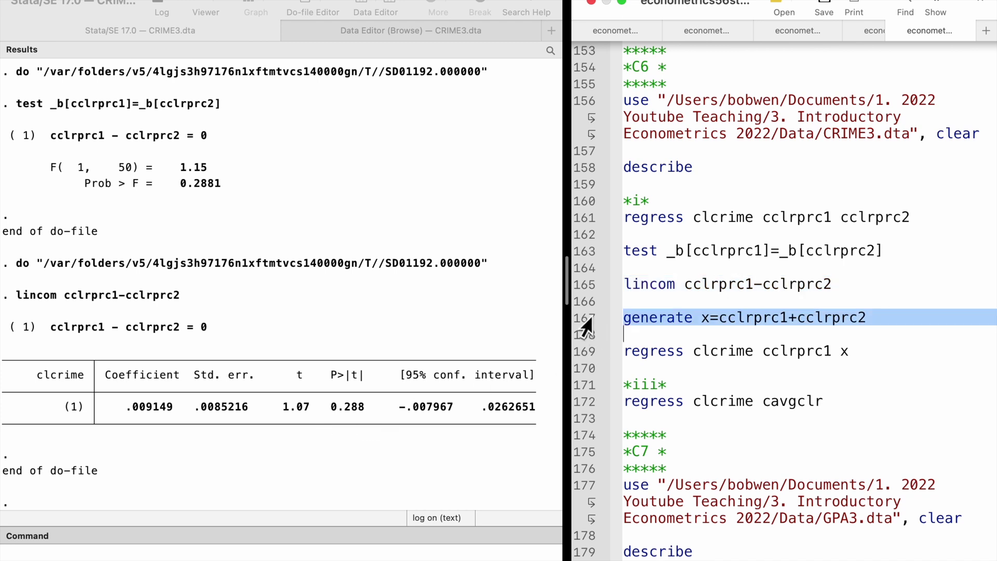
key("super+shift+d")
left_click(587, 357)
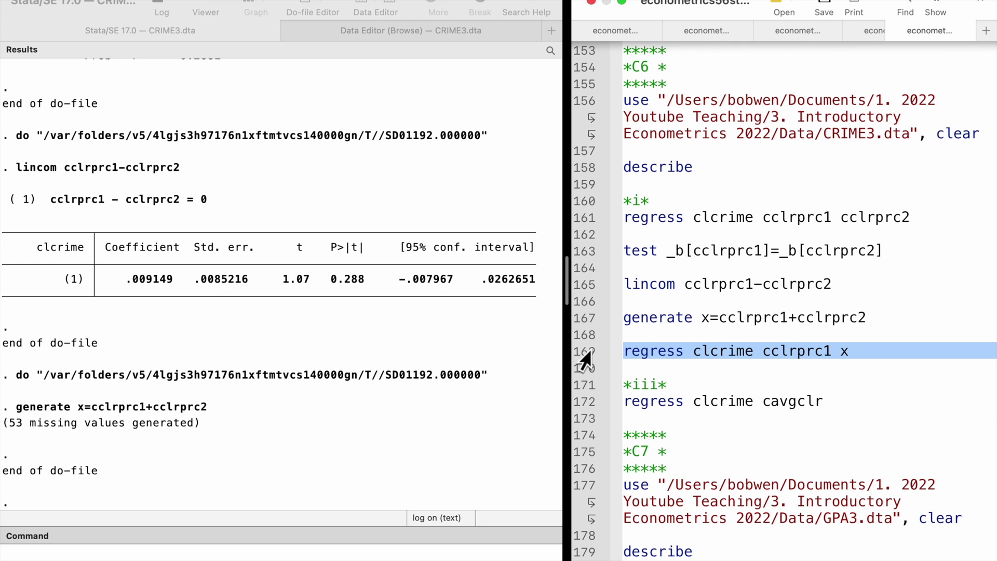
key("super+shift+d")
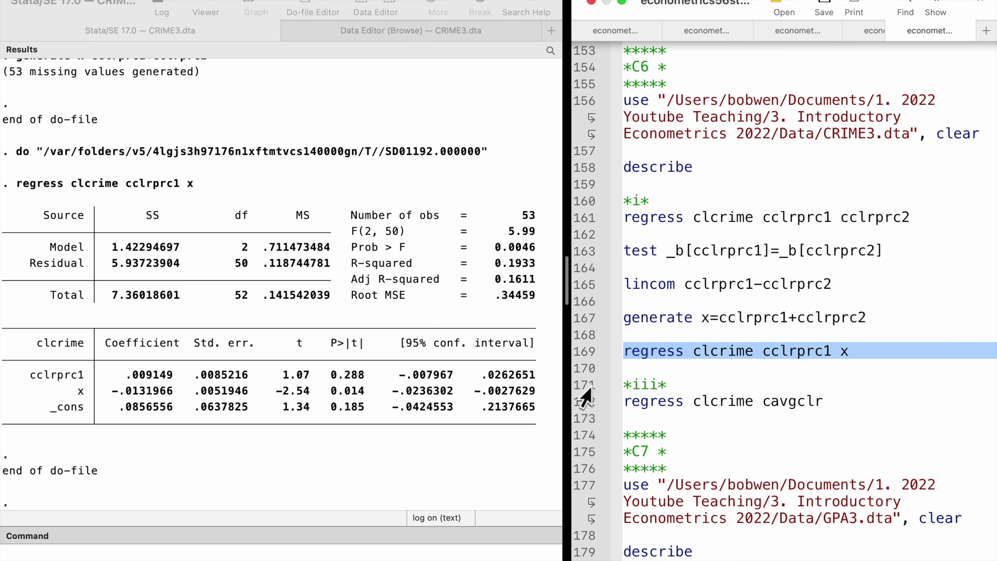
Step: Regress clcrime on cavgclr, the average clear-up rate change
left_click(581, 385)
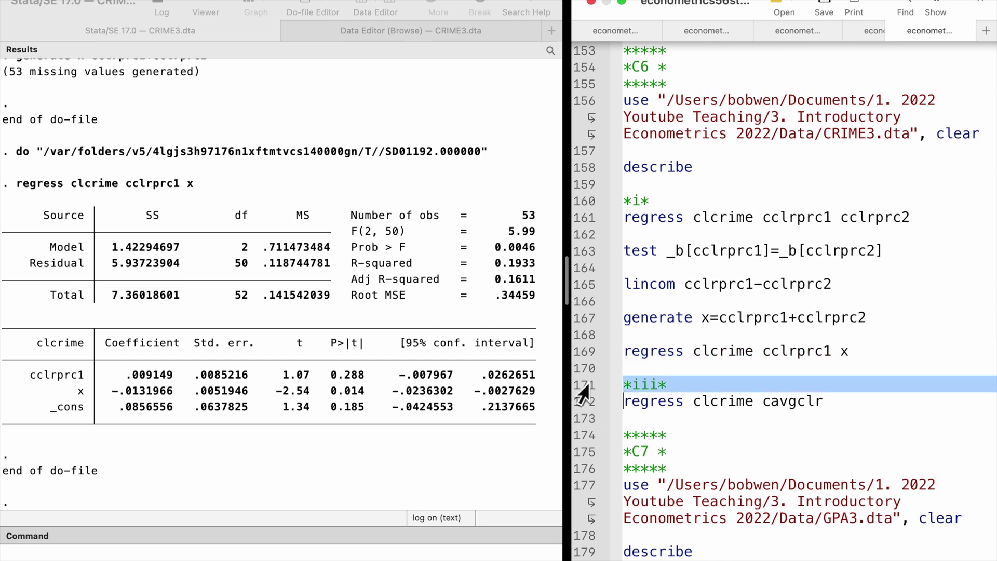
left_click(580, 401)
key("super+shift+d")
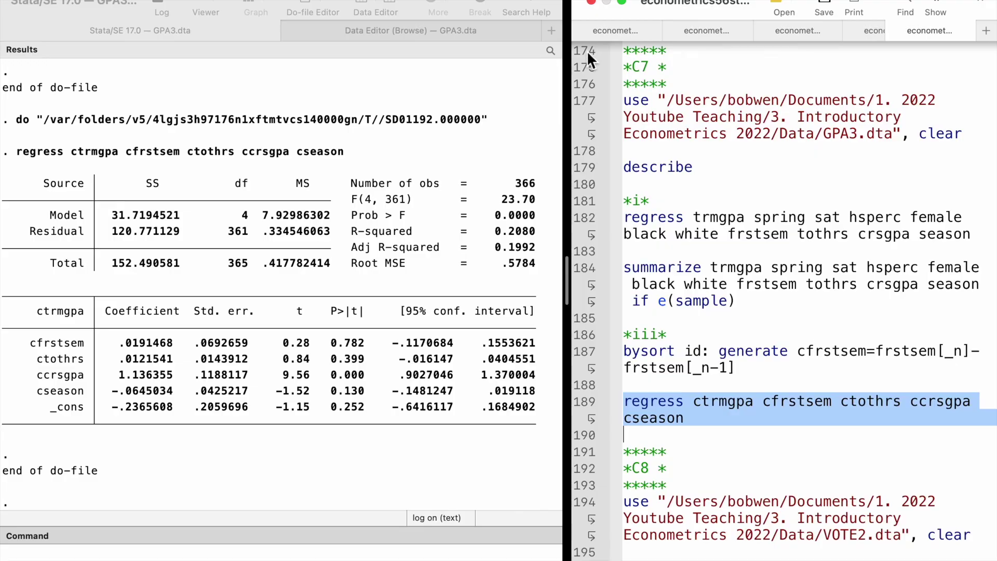
Step: Load GPA3.dta and describe its variables
left_click(581, 55)
left_click_drag(584, 65, 587, 182)
key("super+shift+d")
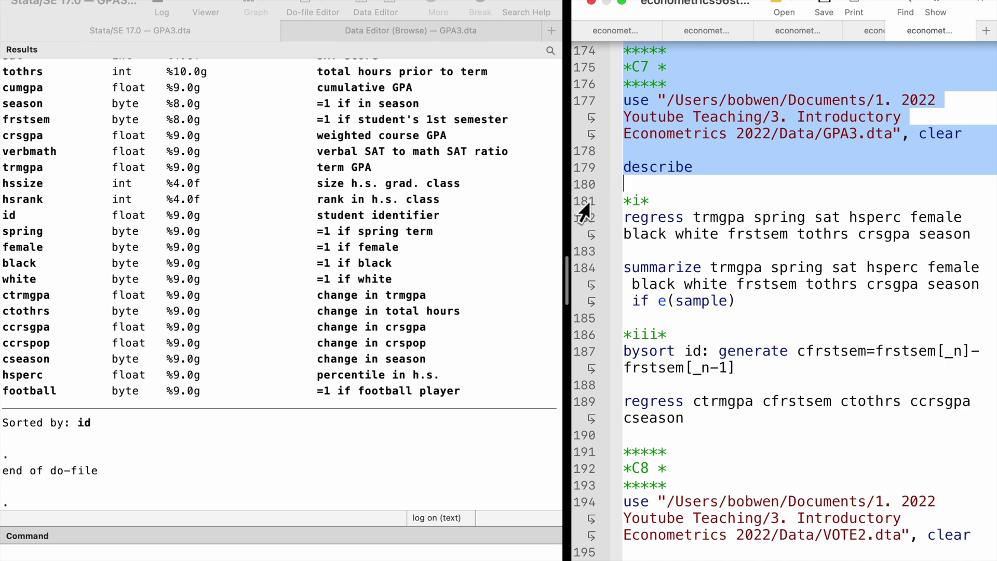
Step: Run the pooled OLS regression of trmgpa on spring, sat and the other regressors (732 obs, R-squared 0.4776)
left_click(596, 201)
left_click(580, 222)
key("super+shift+d")
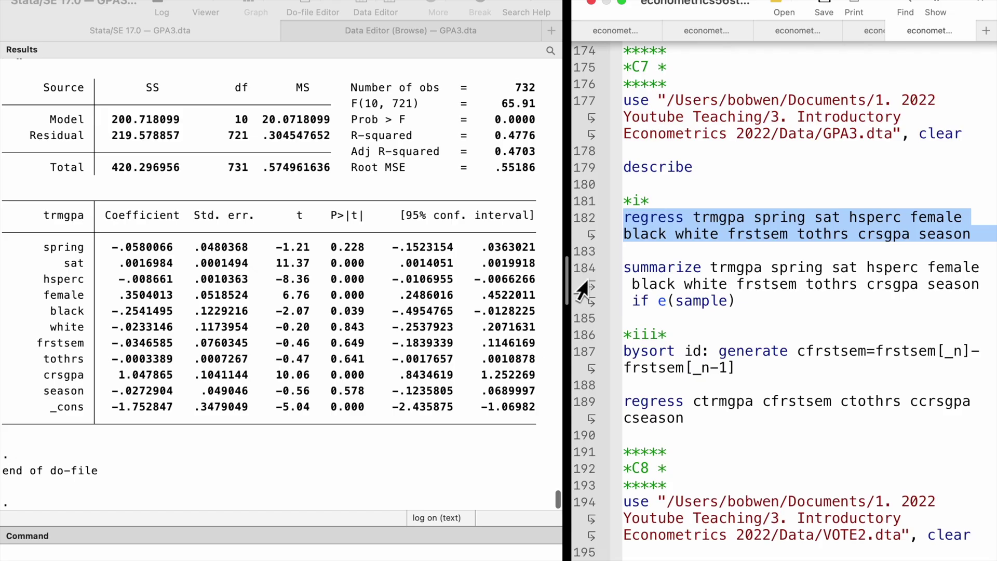
Step: Select the summarize command for the estimation sample
left_click(581, 270)
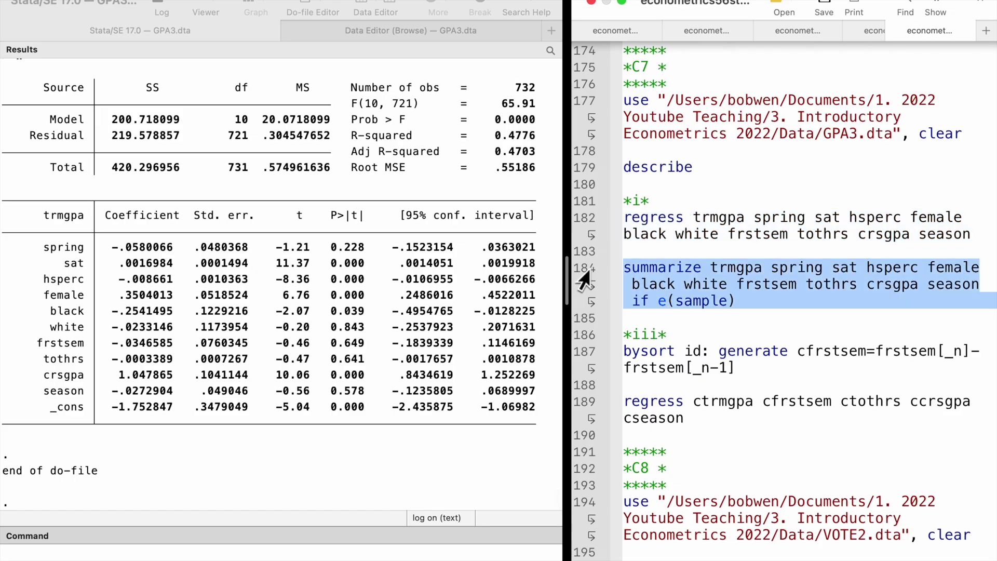
Step: Summarize trmgpa and the regressors over the 732-observation estimation sample (trmgpa mean 2.33)
key("super+shift+d")
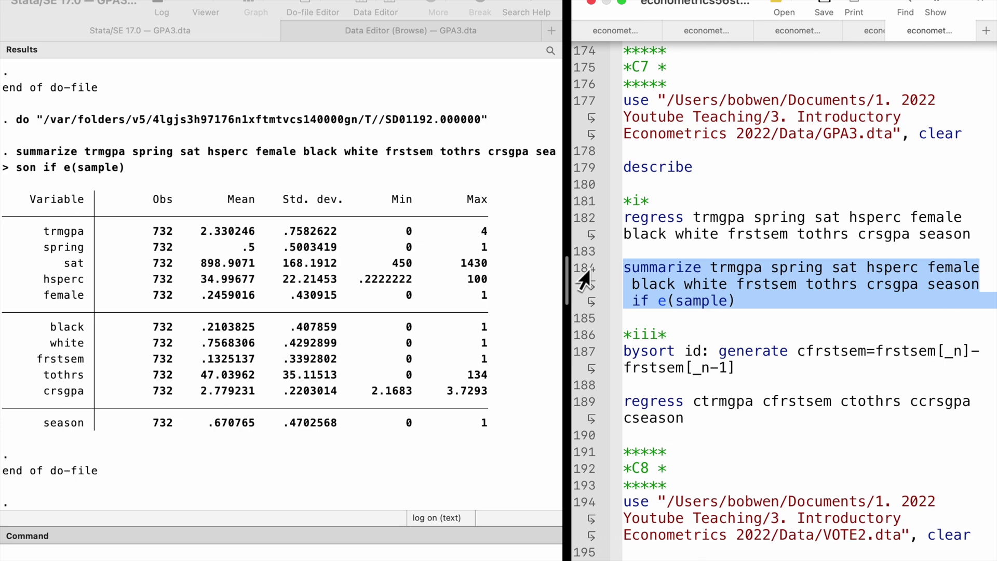
Step: Run the bysort id line generating cfrstsem as the change in frstsem, with 366 missing values
left_click(584, 334)
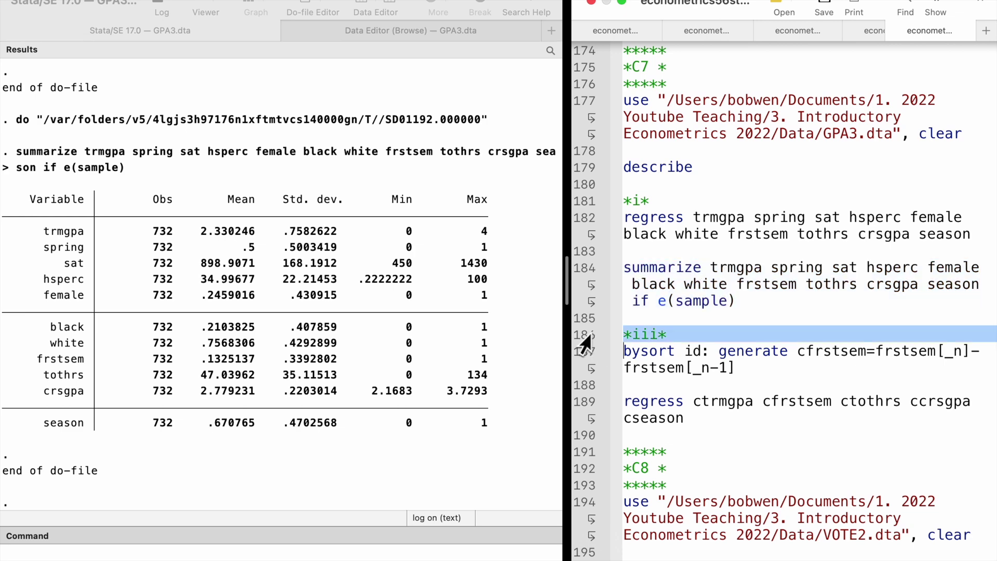
left_click(587, 363)
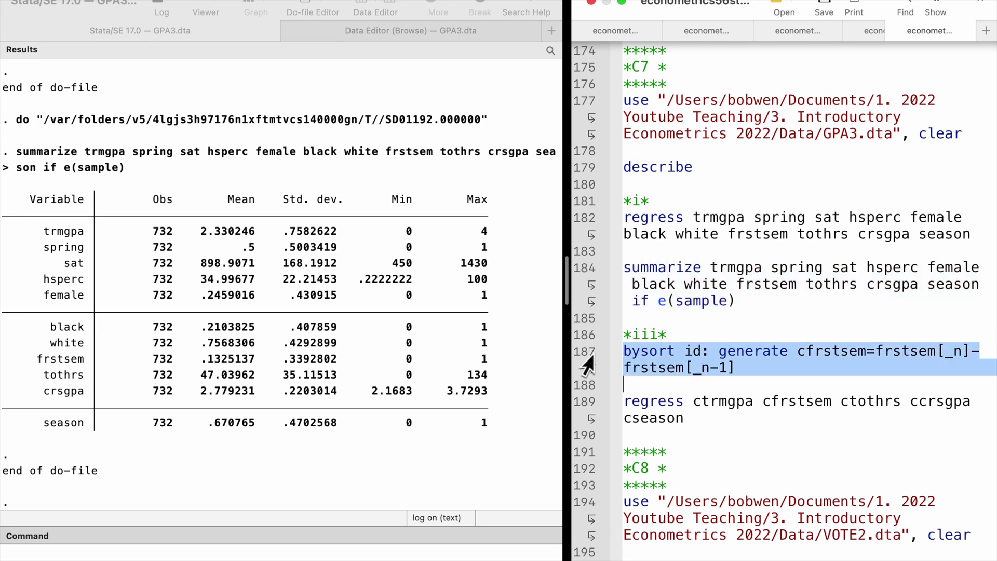
key("super+shift+d")
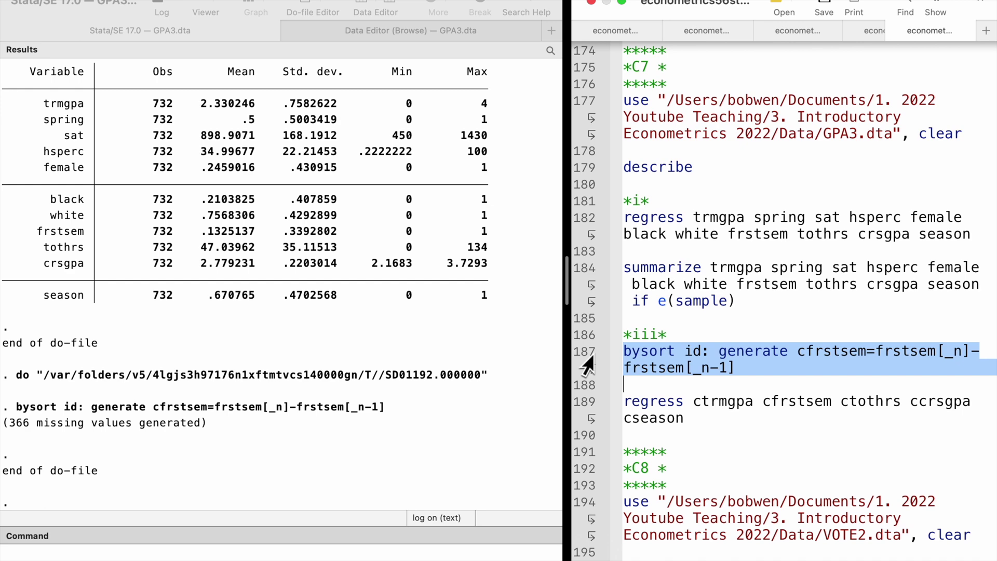
left_click(588, 410)
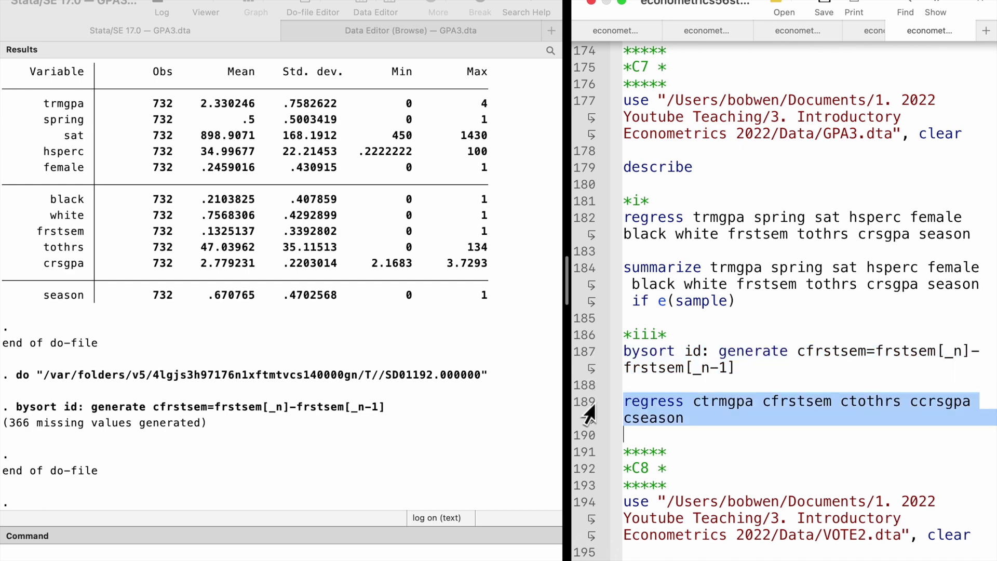
Step: Regress ctrmgpa on cfrstsem, ctothrs, ccrsgpa and cseason from the do-file
key("super+shift+d")
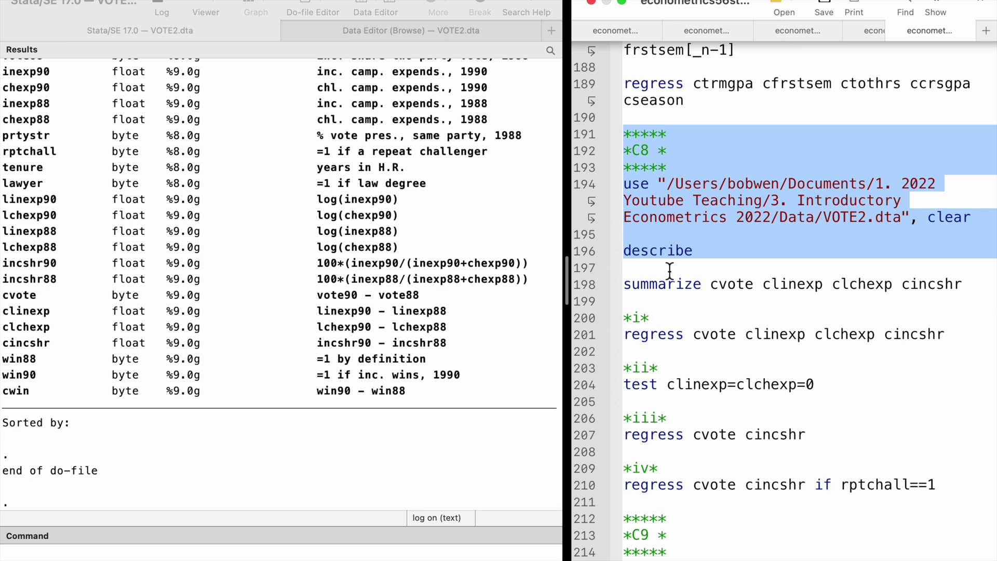
Step: Summarize the differenced variables cvote, clinexp, clchexp and cincshr
left_click_drag(625, 269, 623, 165)
scroll(639, 265, "down", 5)
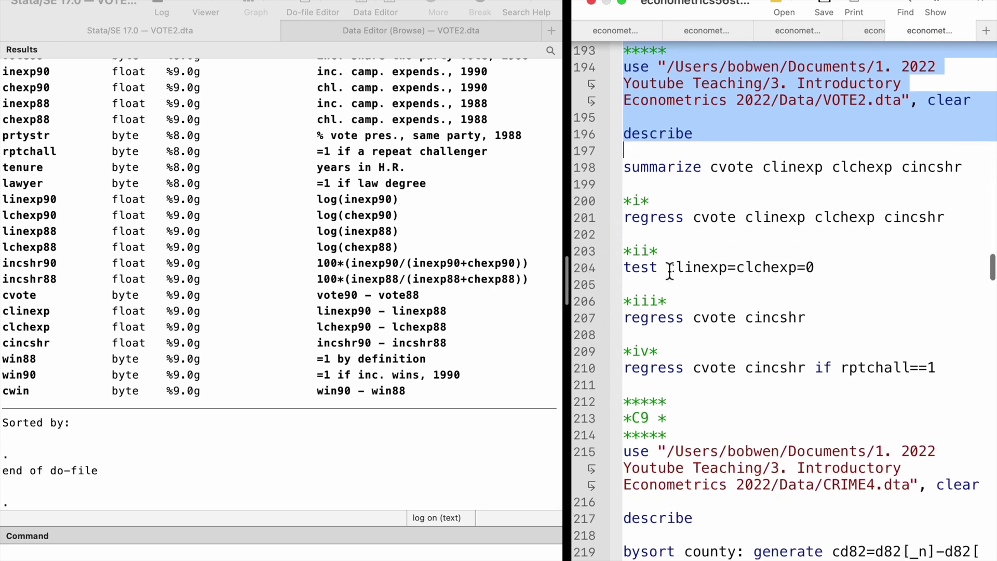
left_click(583, 171)
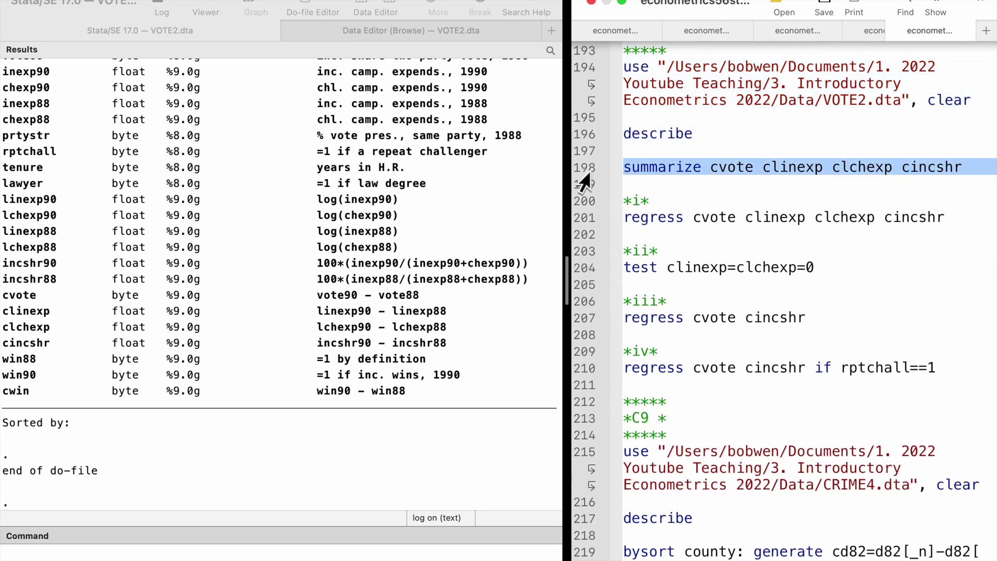
key("super+shift+d")
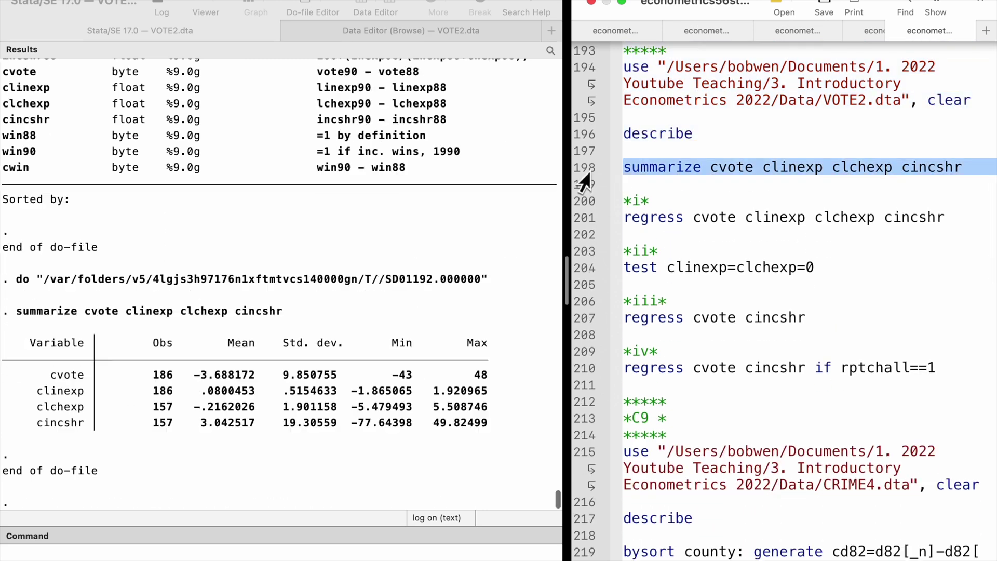
Step: Regress cvote on clinexp, clchexp and cincshr, giving R-squared 0.2437 over 157 observations
scroll(586, 181, "down", 5)
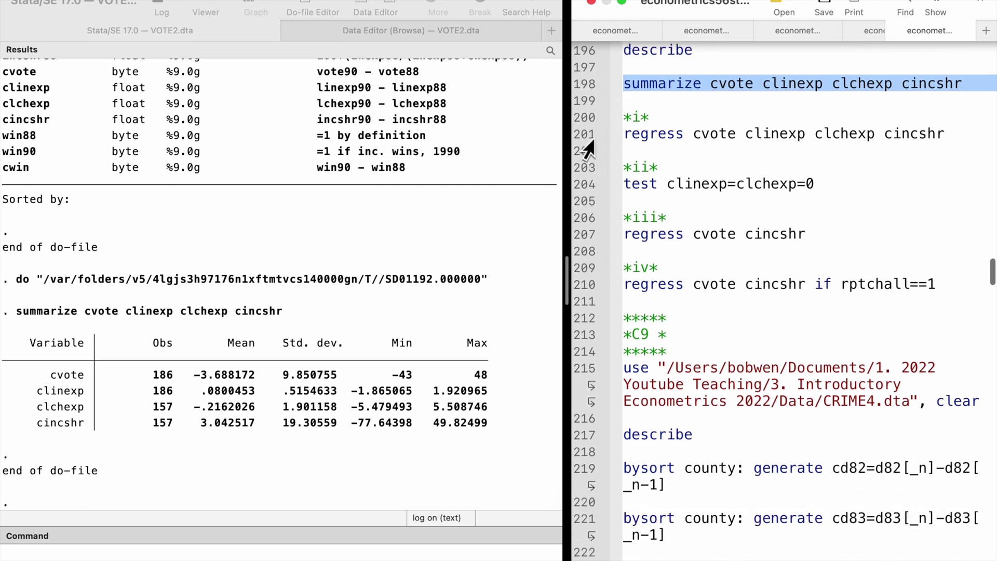
left_click(584, 121)
left_click(580, 138)
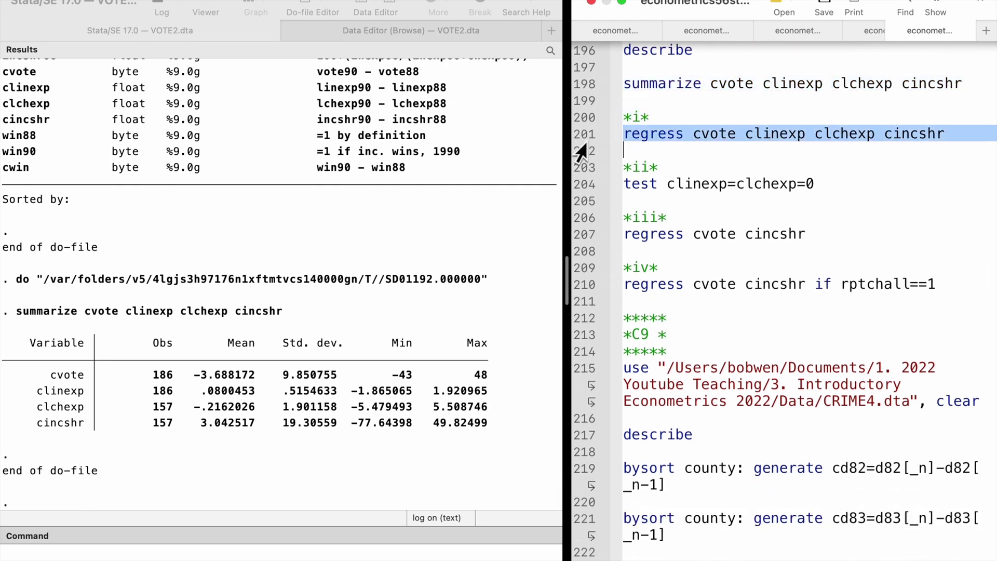
key("super+shift+d")
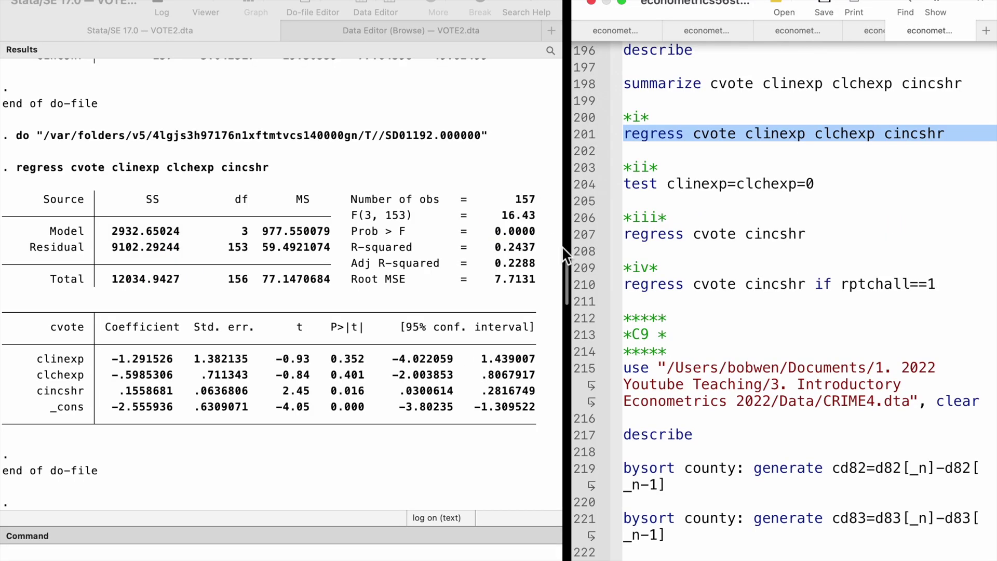
Step: Run test clinexp=clchexp=0, giving F(2, 153) = 1.51 with p = 0.2236
left_click(580, 185)
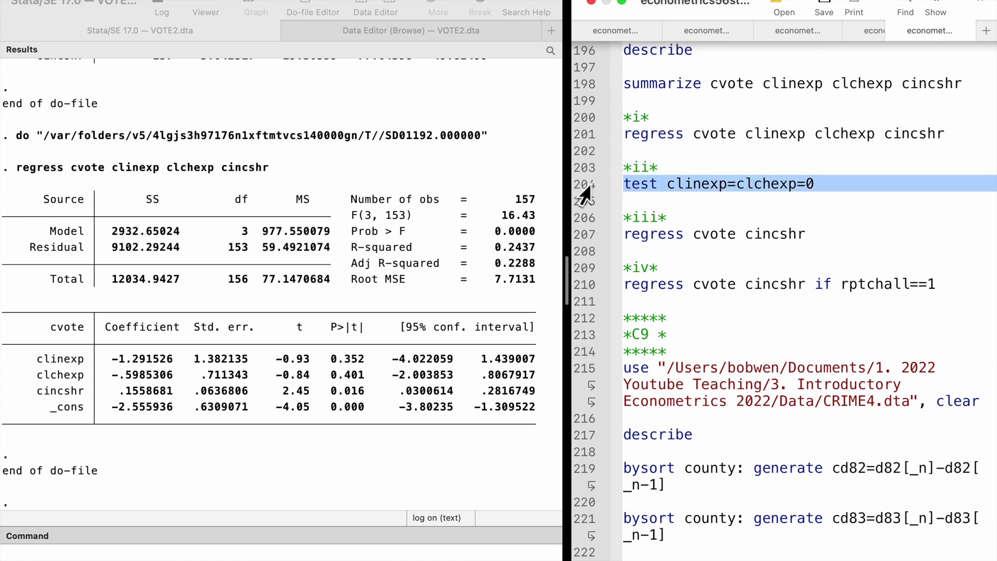
key("super+shift+d")
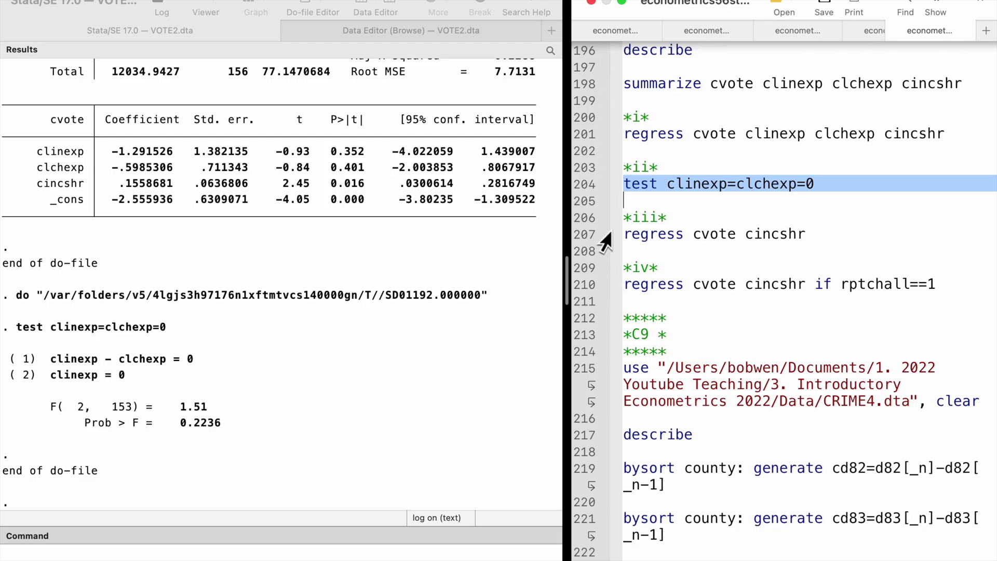
Step: Run regress cvote cincshr, giving a cincshr coefficient of .2176 and R-squared 0.2287
left_click(579, 235)
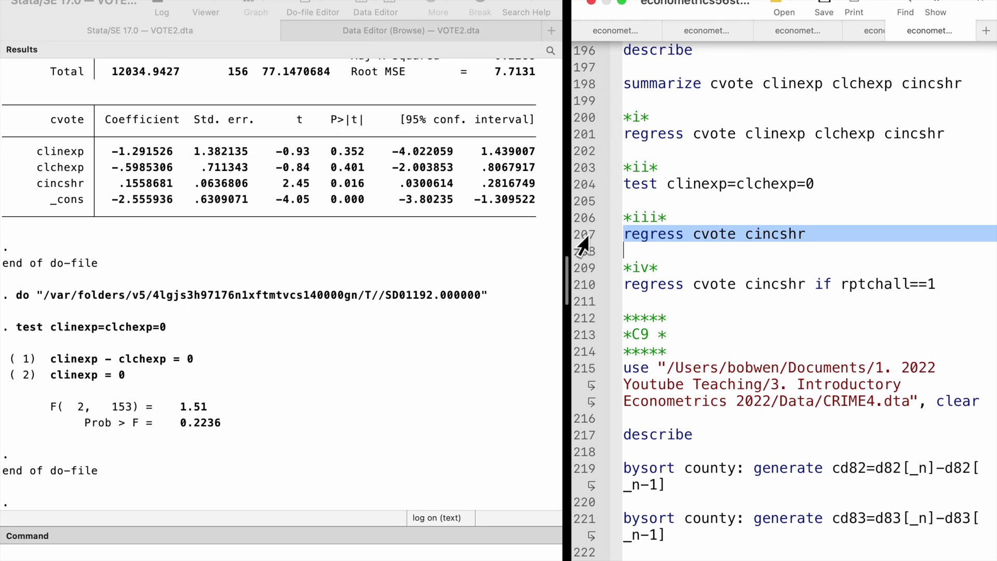
key("super+shift+d")
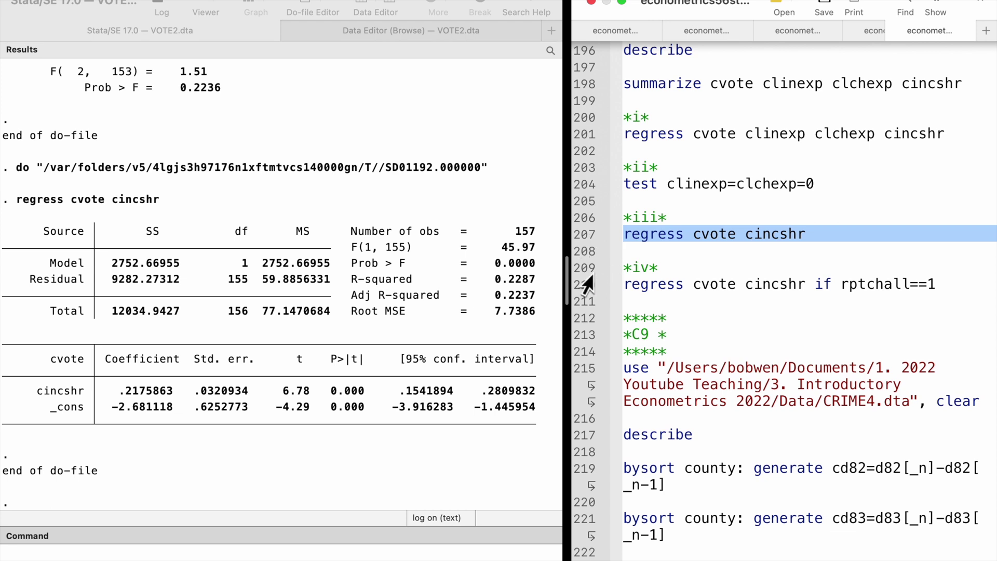
left_click(581, 268)
Step: Run regress cvote cincshr if rptchall==1, giving 33 observations and coefficient .0924
left_click(581, 283)
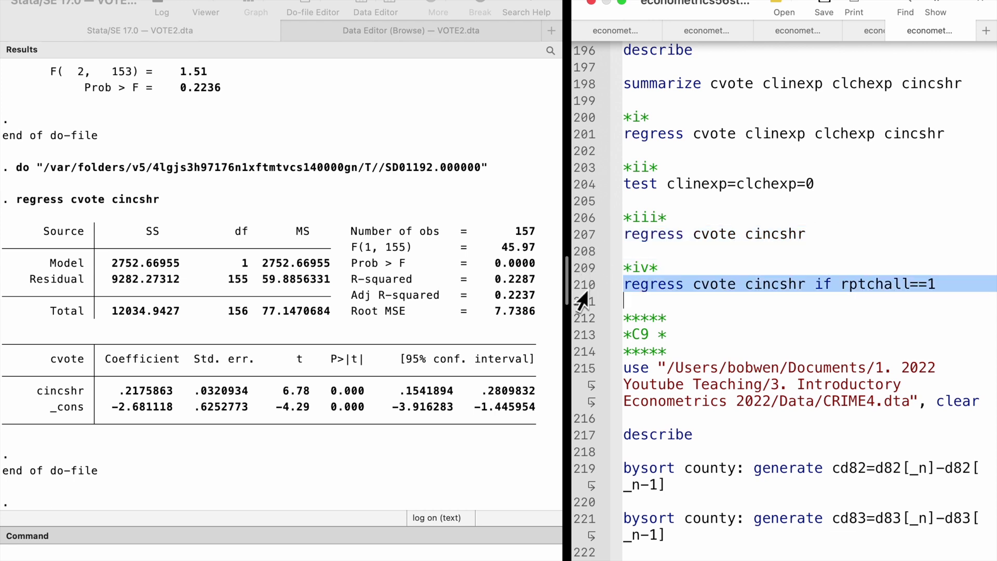
key("super+shift+d")
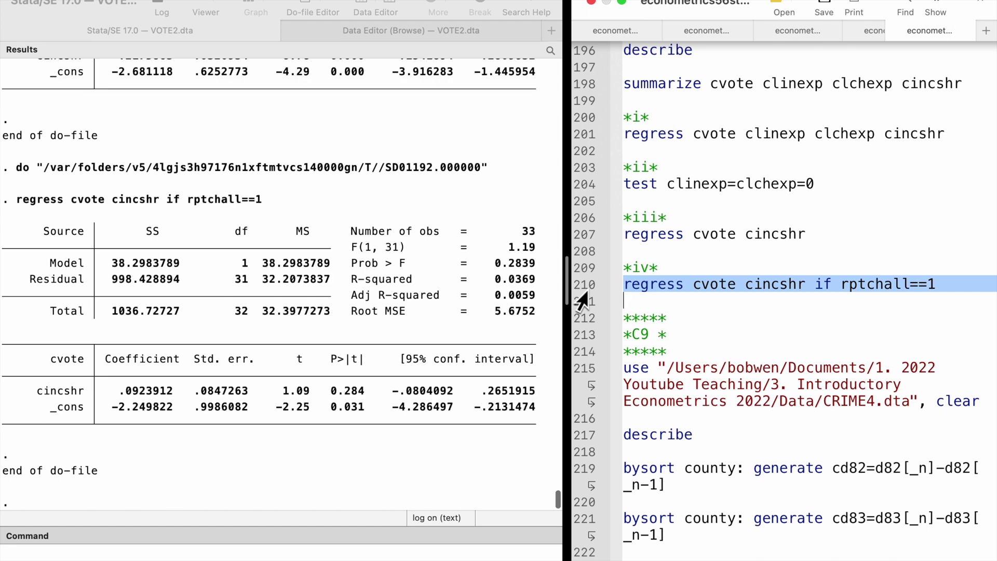